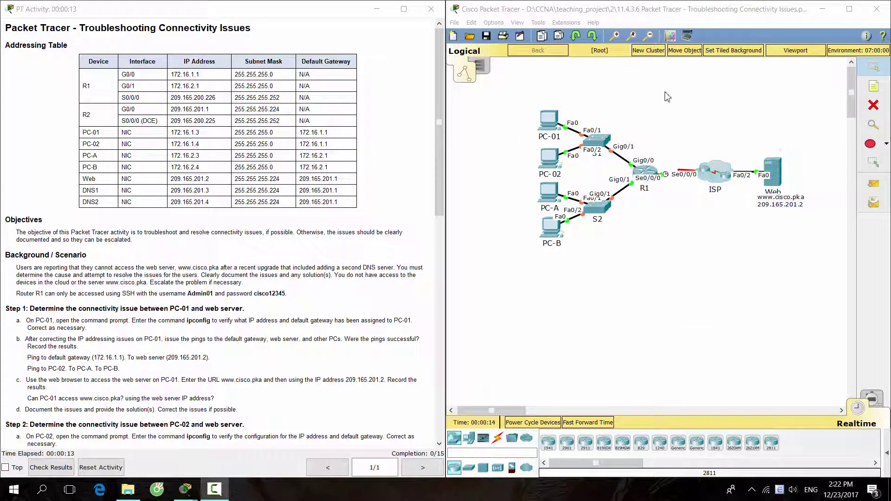
Read the addressing table, scenario, R1 SSH login note and Step 1 instructions
{"action": "left_click", "coordinate": [658, 273]}
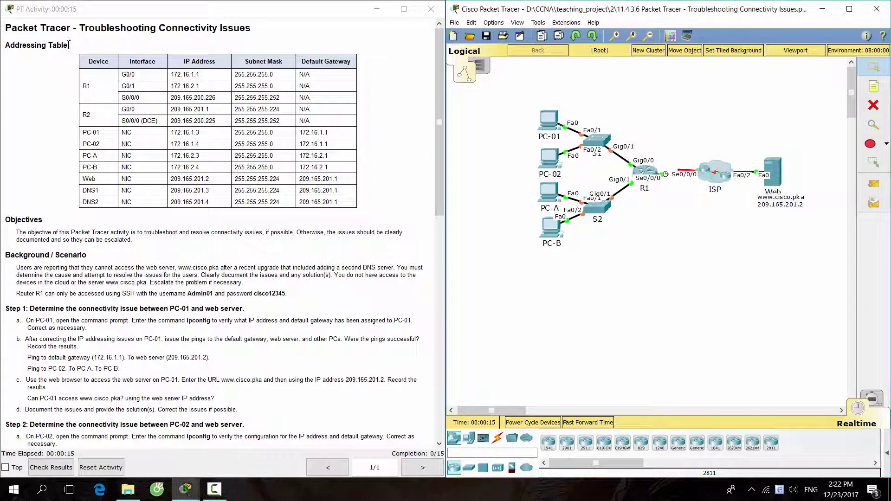
{"action": "left_click_drag", "start_coordinate": [69, 45], "coordinate": [6, 44]}
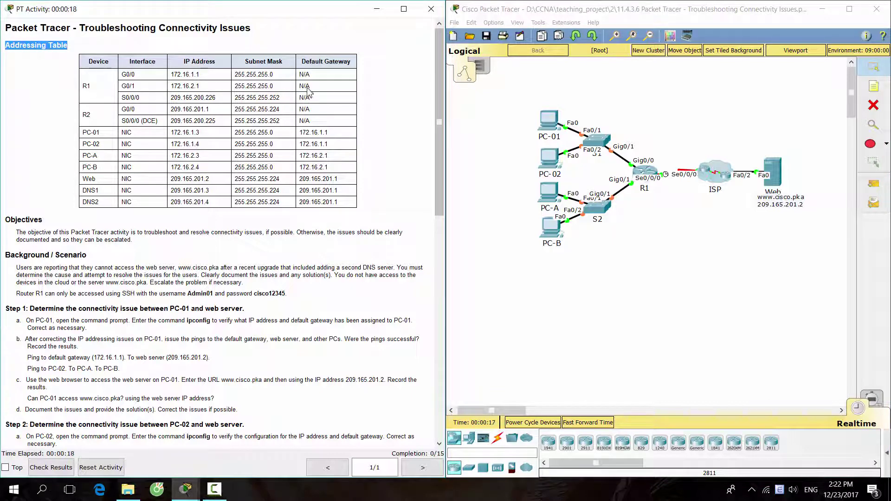
{"action": "left_click_drag", "start_coordinate": [81, 255], "coordinate": [294, 287]}
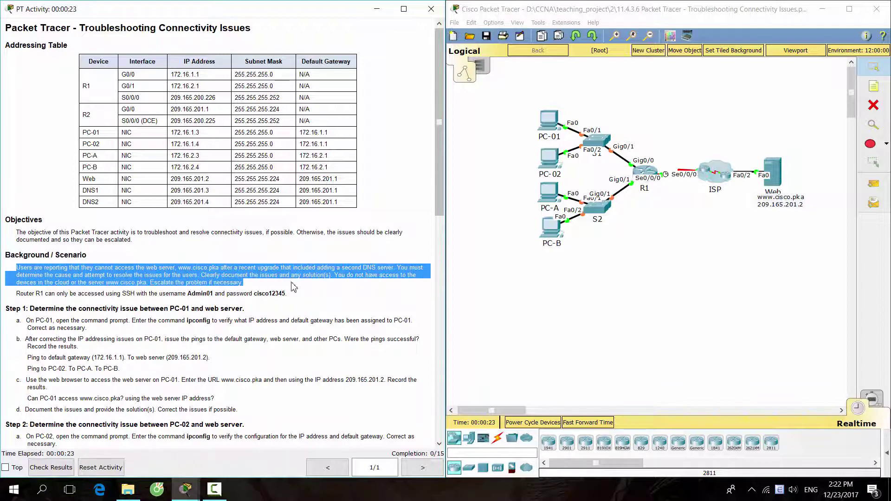
{"action": "left_click", "coordinate": [293, 283]}
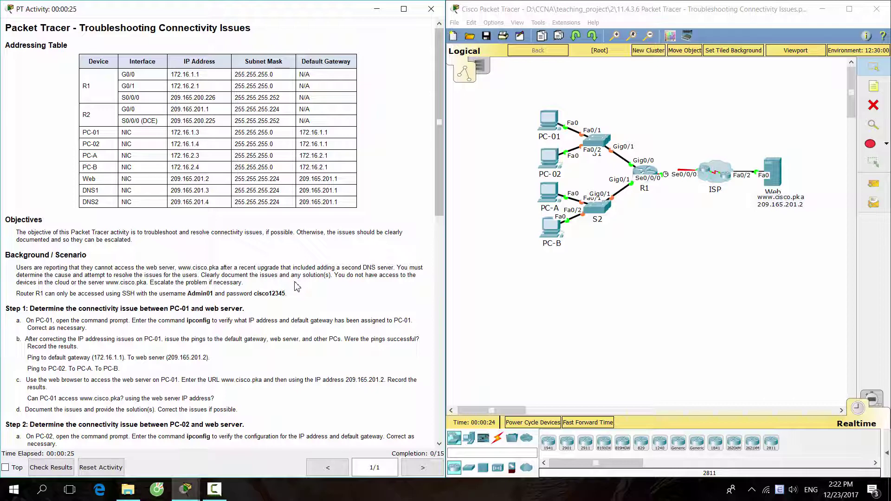
{"action": "left_click_drag", "start_coordinate": [18, 294], "coordinate": [124, 294]}
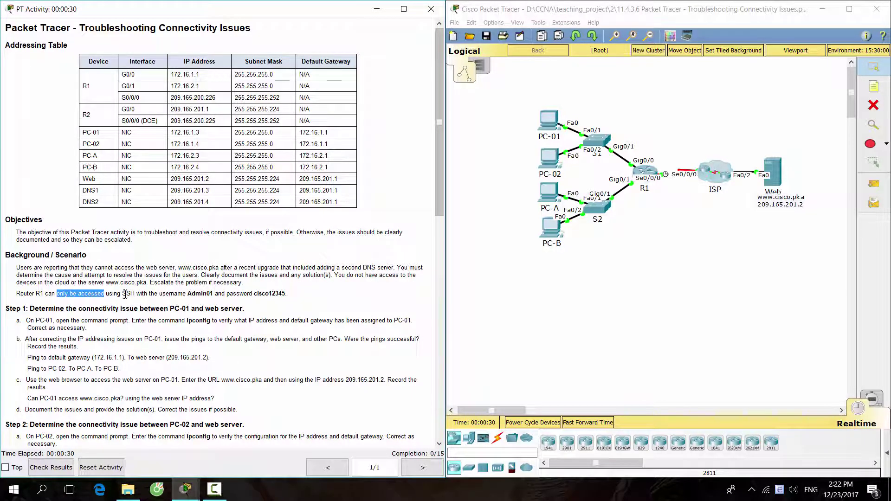
{"action": "double_click", "coordinate": [124, 294]}
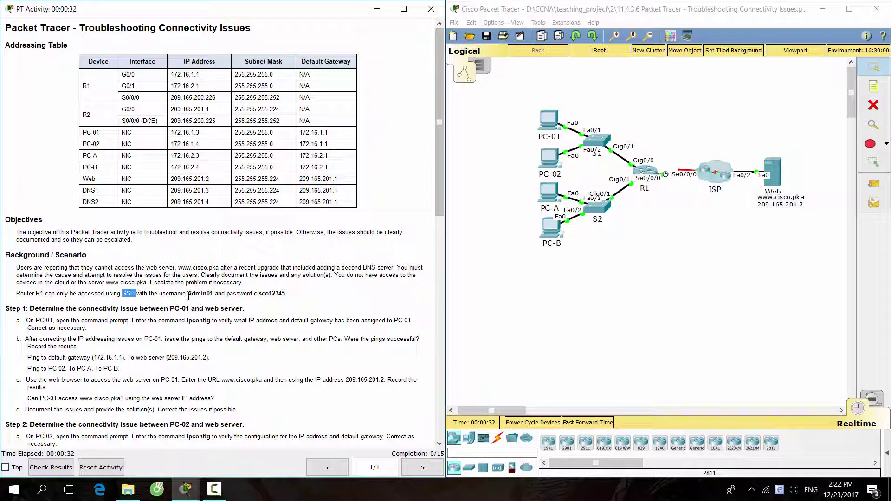
{"action": "left_click_drag", "start_coordinate": [187, 296], "coordinate": [287, 294]}
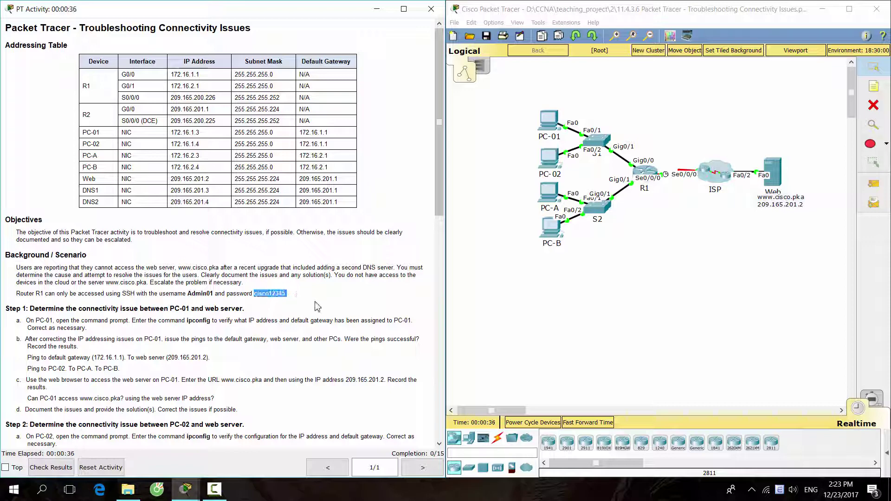
{"action": "left_click", "coordinate": [317, 307]}
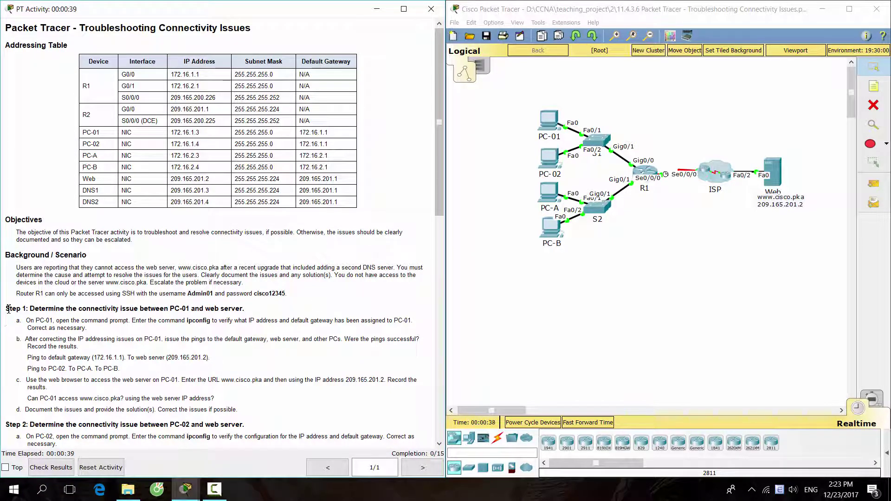
{"action": "left_click_drag", "start_coordinate": [8, 310], "coordinate": [251, 314]}
{"action": "left_click", "coordinate": [208, 321]}
{"action": "left_click_drag", "start_coordinate": [15, 320], "coordinate": [184, 332]}
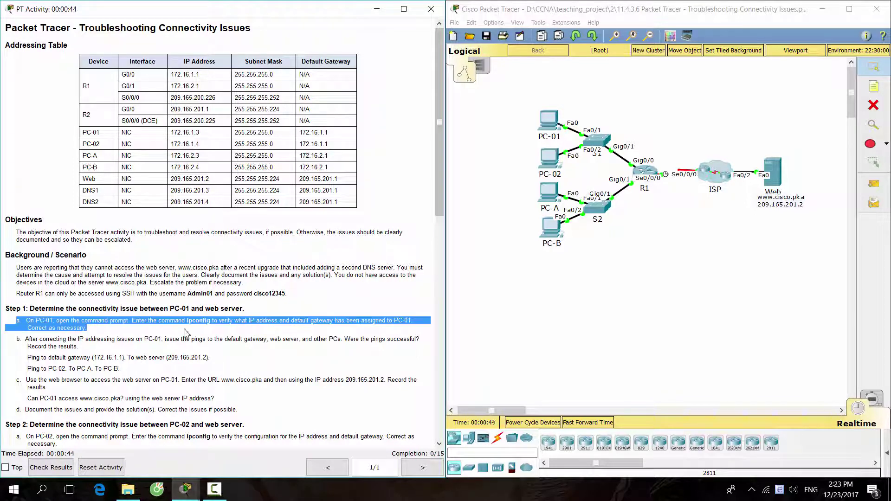
{"action": "left_click", "coordinate": [428, 334]}
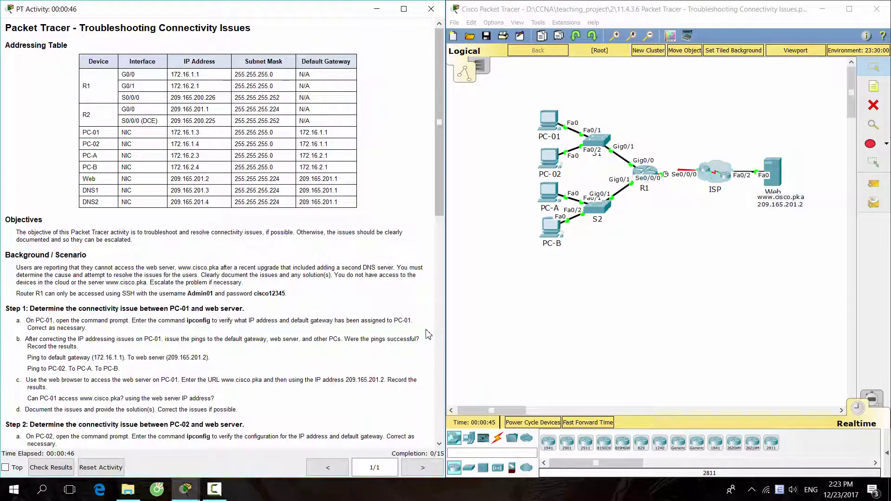
Run ipconfig on PC-01 and compare its 172.168.1.3 address with the table's 172.16.1.3
{"action": "left_click", "coordinate": [549, 118]}
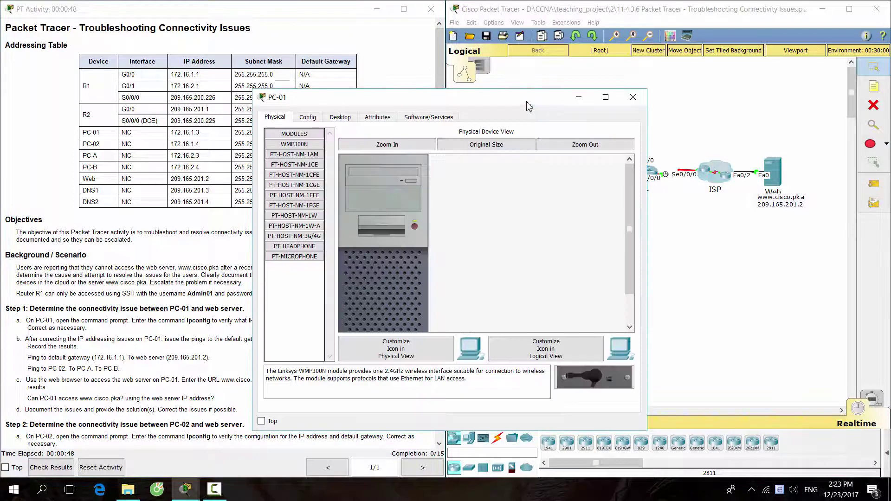
{"action": "left_click_drag", "start_coordinate": [528, 103], "coordinate": [718, 70]}
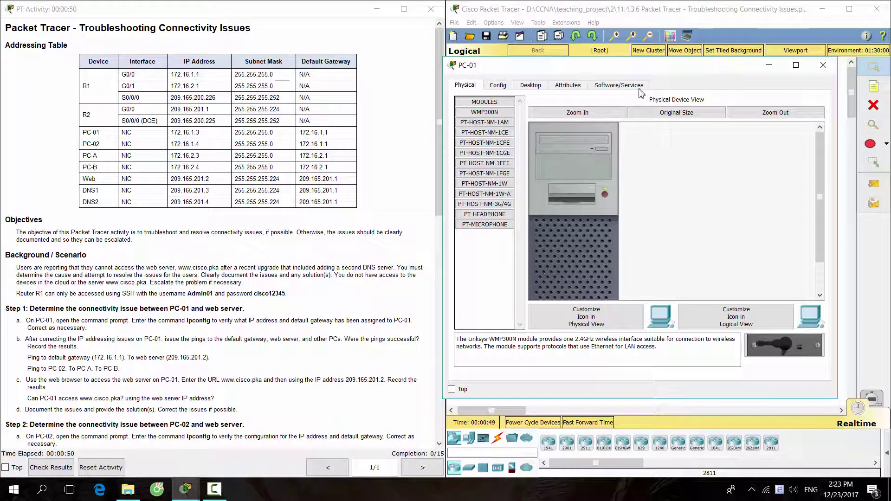
{"action": "left_click", "coordinate": [533, 86]}
{"action": "left_click", "coordinate": [713, 125]}
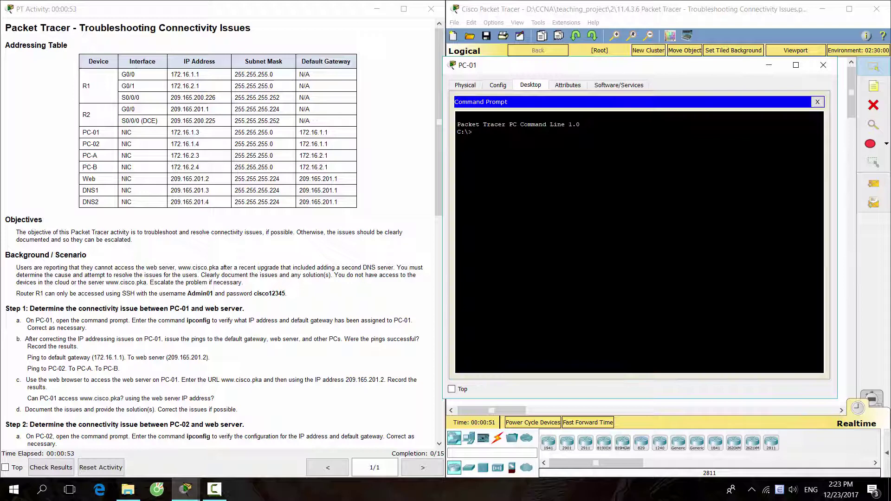
{"action": "type", "text": "ipconfig"}
{"action": "key", "text": "Return"}
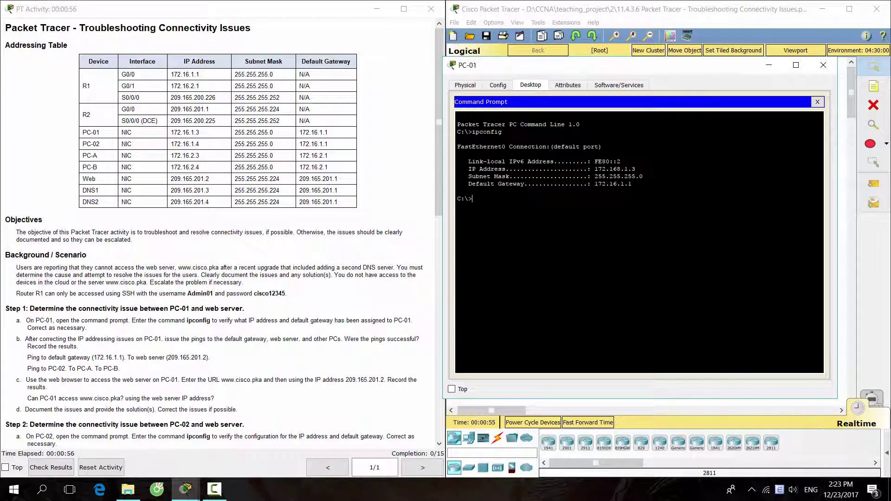
{"action": "left_click_drag", "start_coordinate": [636, 169], "coordinate": [595, 169]}
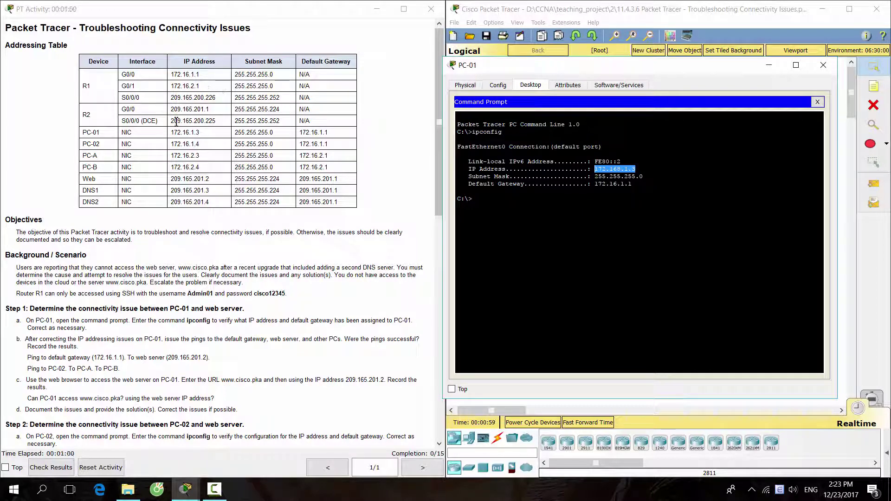
{"action": "left_click_drag", "start_coordinate": [201, 134], "coordinate": [171, 134]}
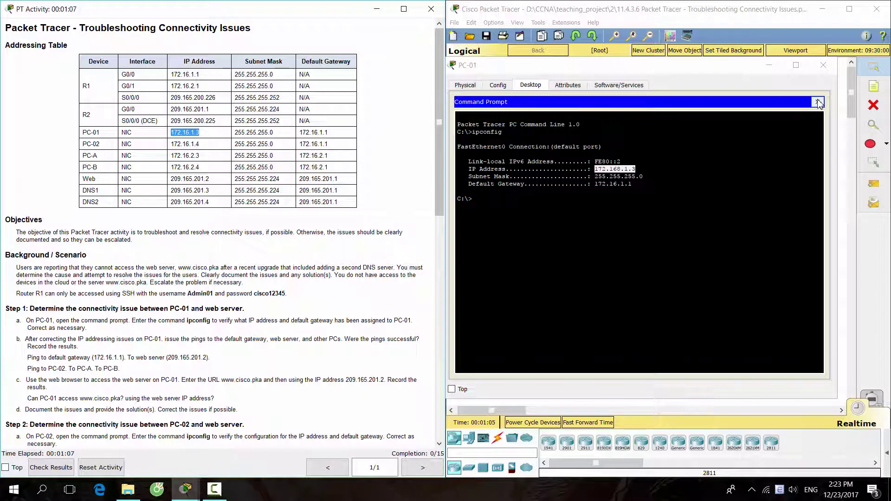
{"action": "left_click", "coordinate": [617, 183]}
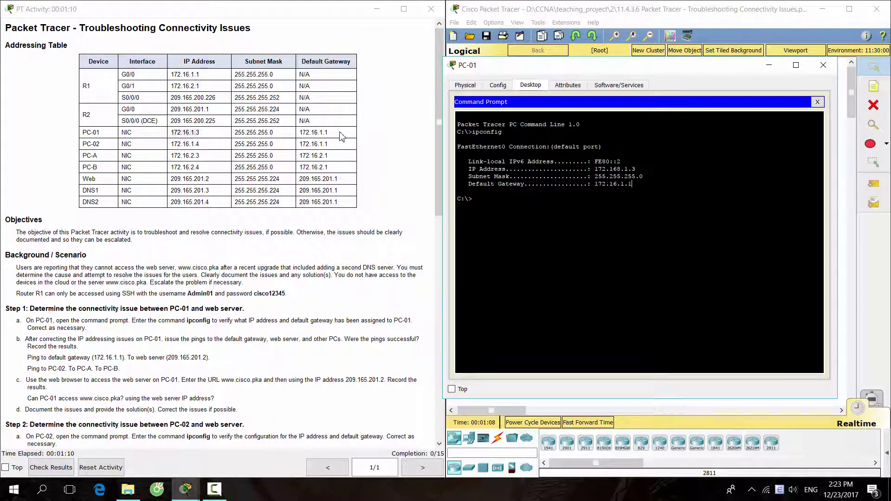
{"action": "left_click_drag", "start_coordinate": [342, 135], "coordinate": [302, 135]}
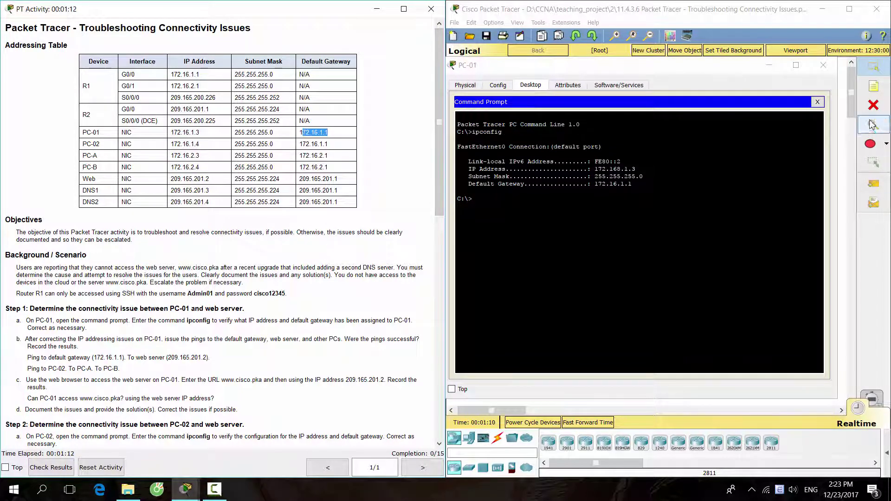
{"action": "left_click", "coordinate": [817, 102]}
Change PC-01's IP address to 172.16.1.3 in IP Configuration
{"action": "left_click", "coordinate": [502, 144]}
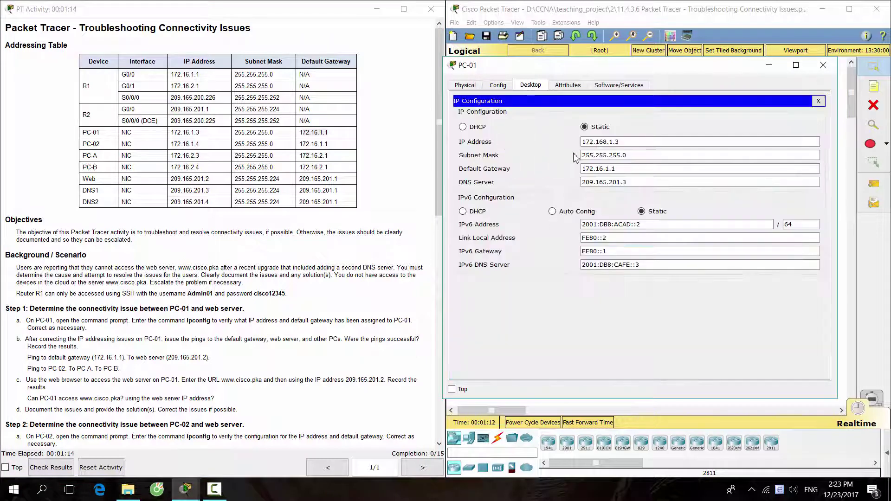
{"action": "left_click", "coordinate": [609, 142]}
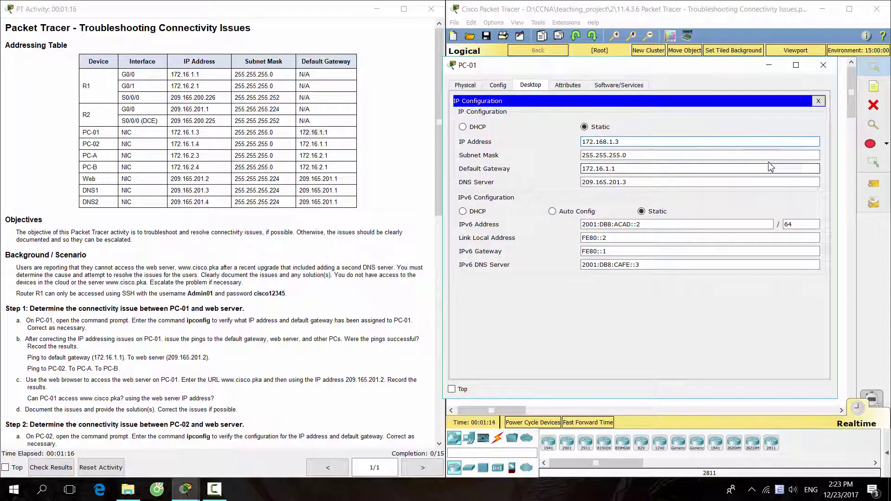
{"action": "key", "text": "BackSpace"}
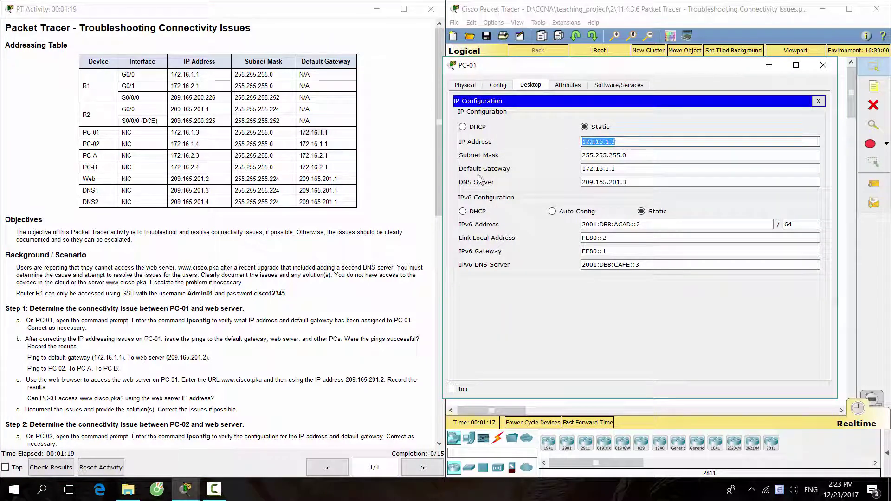
{"action": "left_click", "coordinate": [819, 101]}
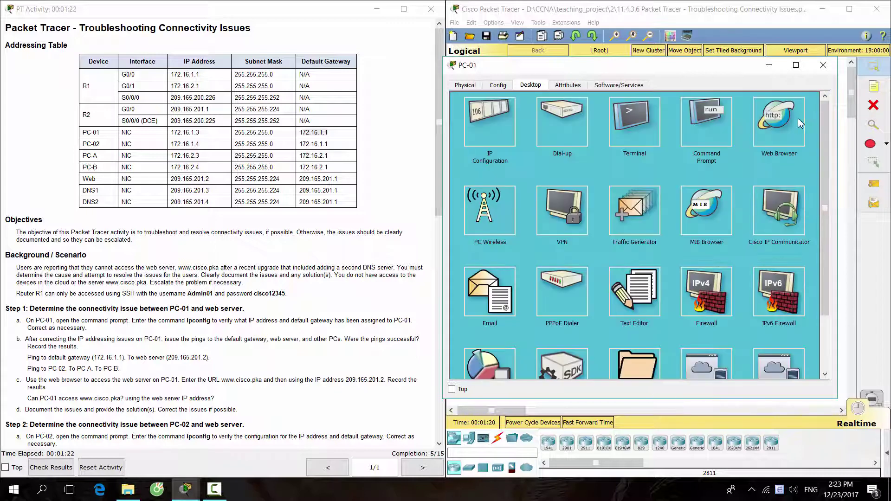
From PC-01, ping gateway 172.16.1.1, web server 209.165.201.2 and PC-02 at 172.16.1.4
{"action": "left_click", "coordinate": [699, 164]}
{"action": "scroll", "coordinate": [75, 332], "scroll_direction": "down", "scroll_amount": 1}
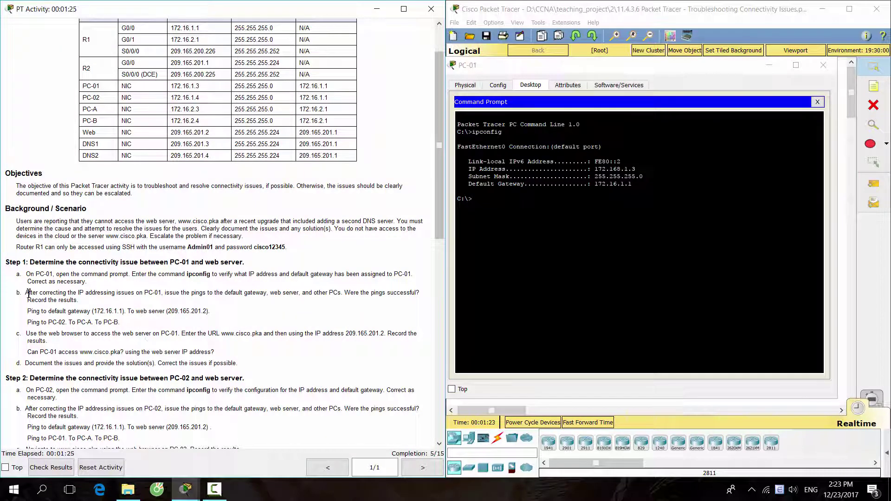
{"action": "left_click_drag", "start_coordinate": [25, 293], "coordinate": [119, 322]}
{"action": "left_click", "coordinate": [491, 199]}
{"action": "type", "text": "ping "}
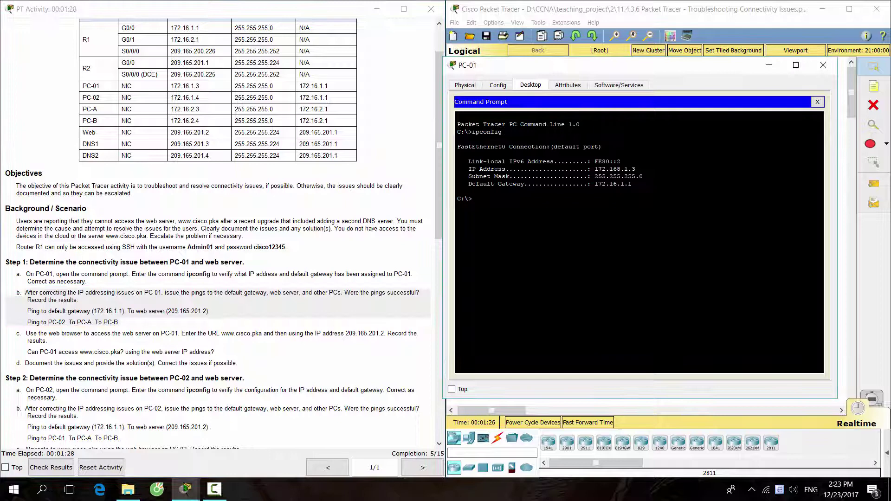
{"action": "type", "text": "172.16.1.1"}
{"action": "key", "text": "Return"}
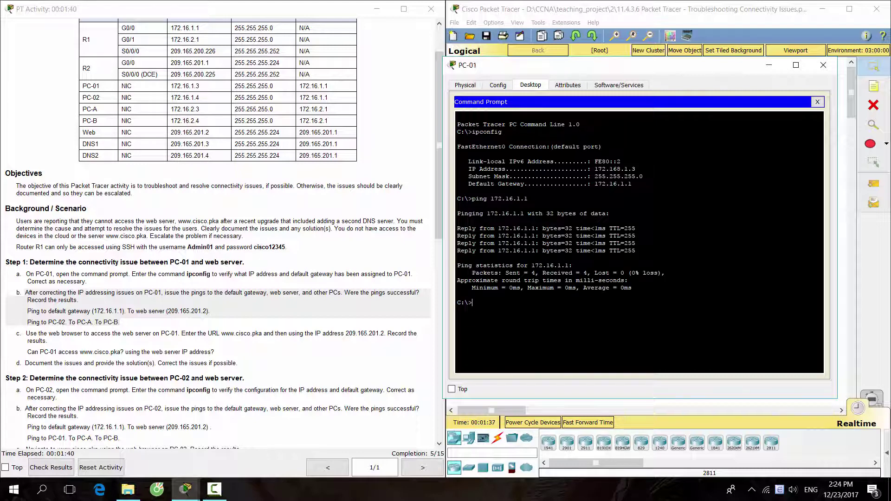
{"action": "type", "text": "ping 209.165.201.2"}
{"action": "key", "text": "Return"}
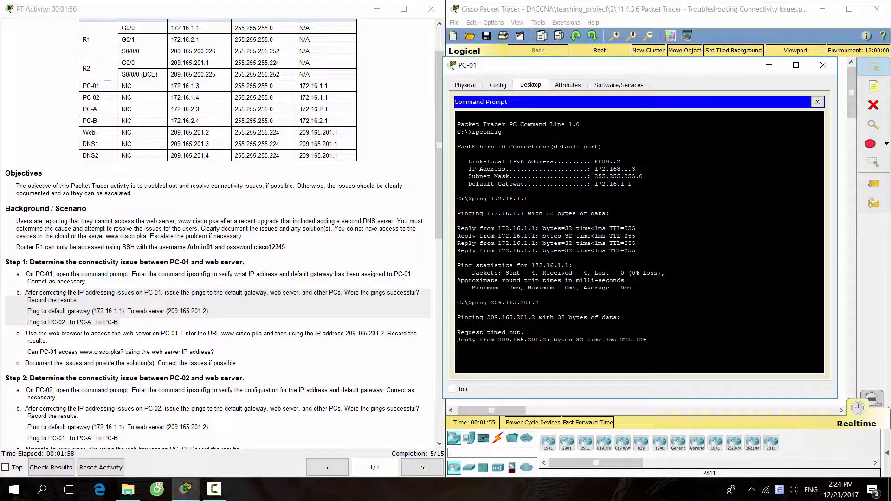
{"action": "type", "text": "ping"}
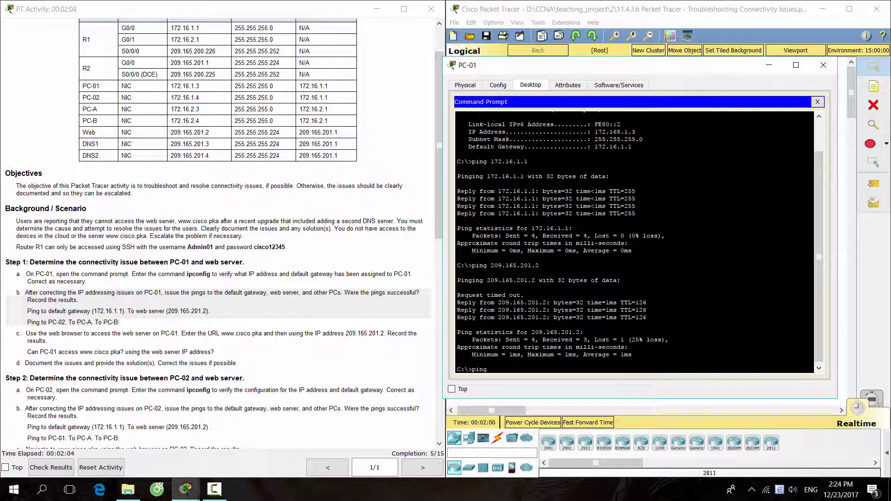
{"action": "type", "text": " 172.16.1.4"}
{"action": "key", "text": "Return"}
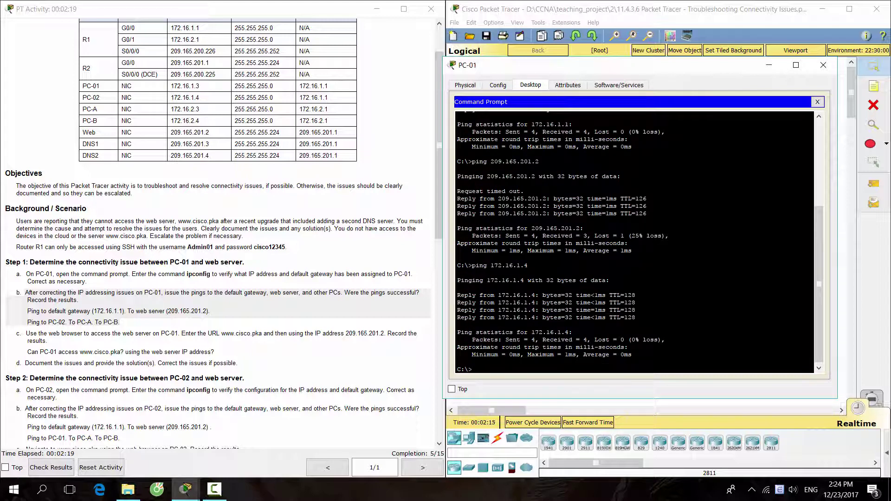
Ping PC-A (172.16.2.3) and PC-B (172.16.2.4), both unreachable, then note step c's browser test
{"action": "type", "text": "ping 172.16.2.3"}
{"action": "key", "text": "Return"}
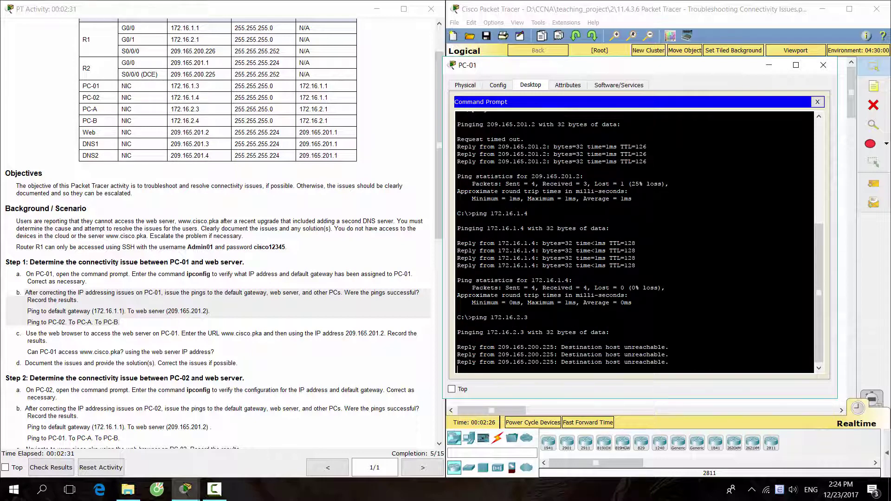
{"action": "type", "text": "ping 172.16."}
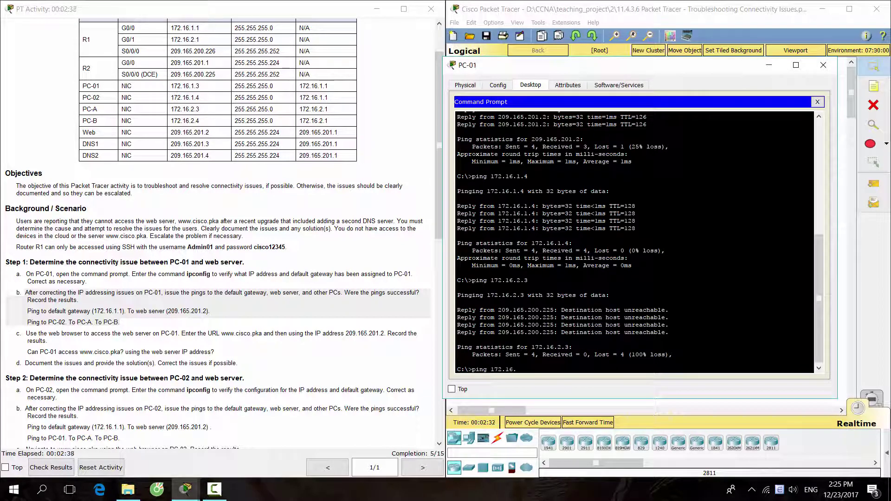
{"action": "type", "text": "2.4"}
{"action": "key", "text": "Return"}
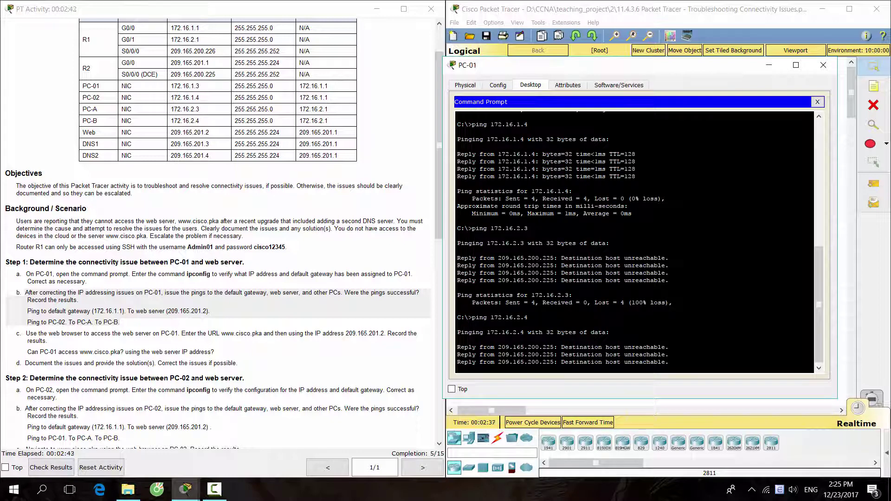
{"action": "left_click_drag", "start_coordinate": [558, 332], "coordinate": [669, 332]}
{"action": "left_click_drag", "start_coordinate": [456, 243], "coordinate": [669, 243]}
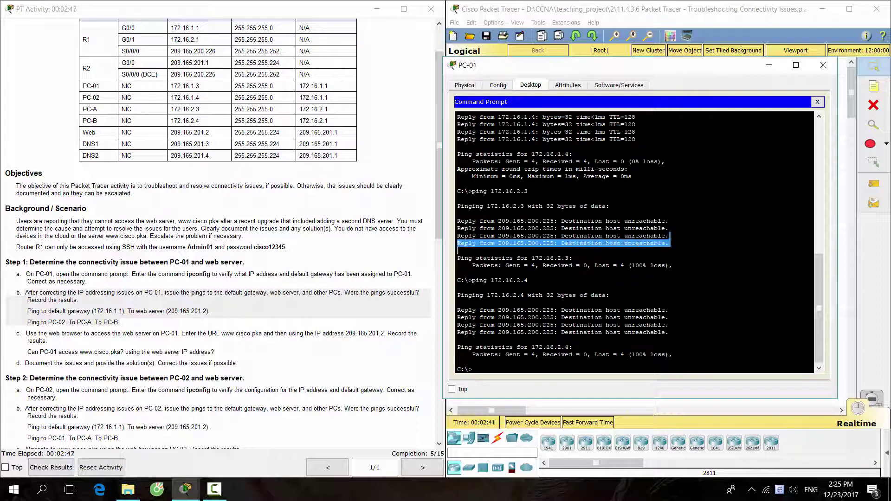
{"action": "left_click", "coordinate": [669, 244]}
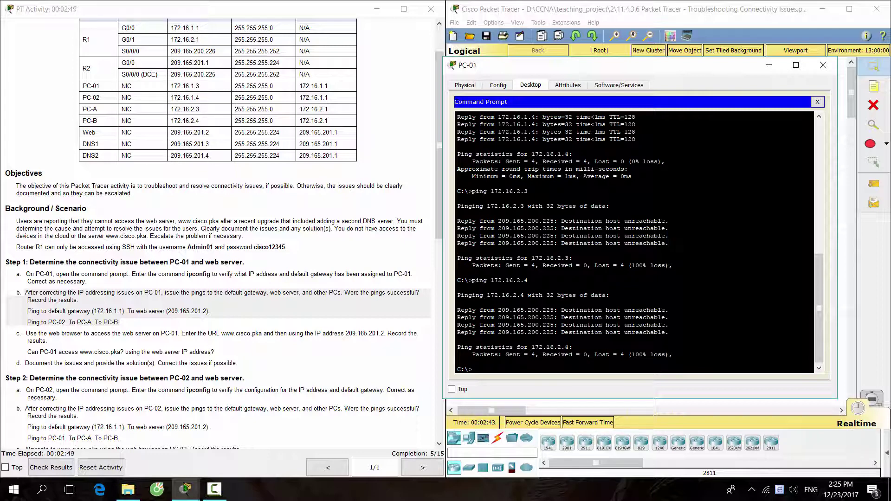
{"action": "left_click", "coordinate": [129, 347]}
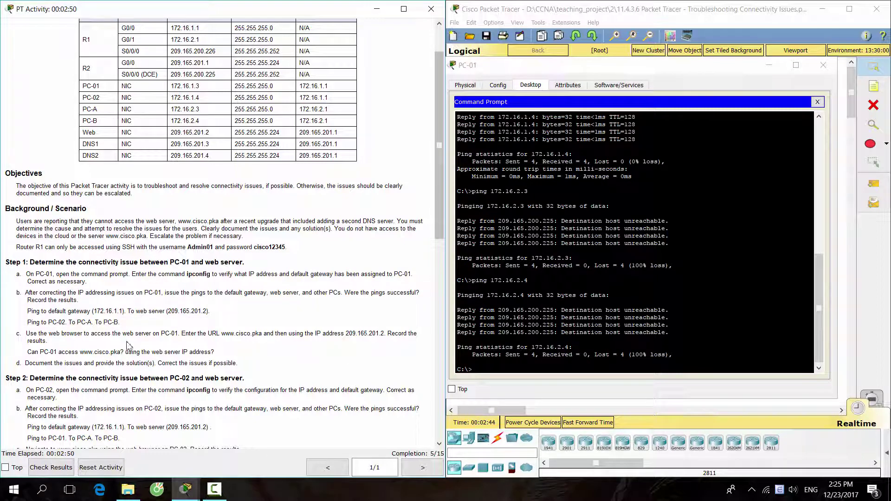
{"action": "left_click", "coordinate": [19, 334]}
{"action": "left_click_drag", "start_coordinate": [32, 333], "coordinate": [50, 341]}
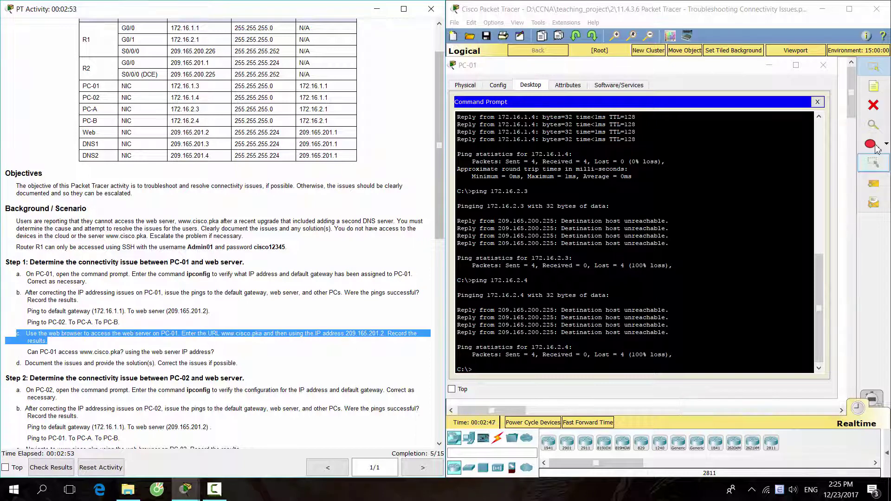
{"action": "left_click", "coordinate": [818, 101]}
{"action": "left_click", "coordinate": [474, 188]}
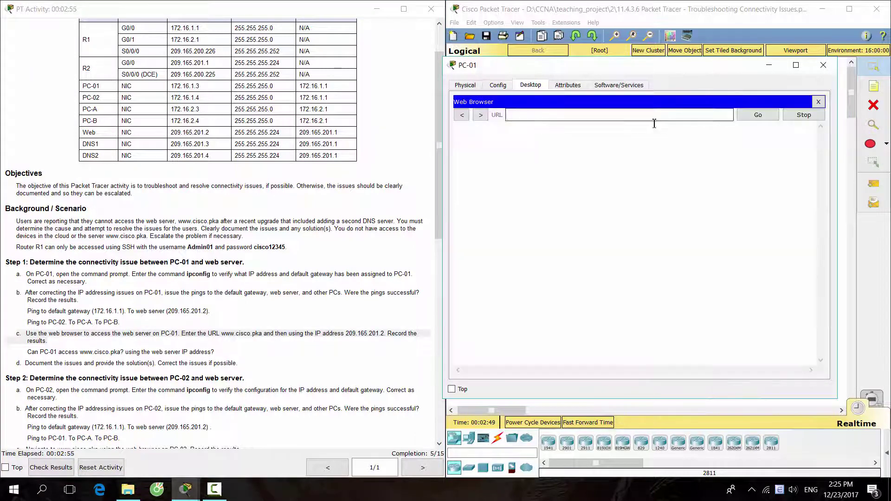
{"action": "left_click", "coordinate": [637, 114]}
{"action": "type", "text": "www"}
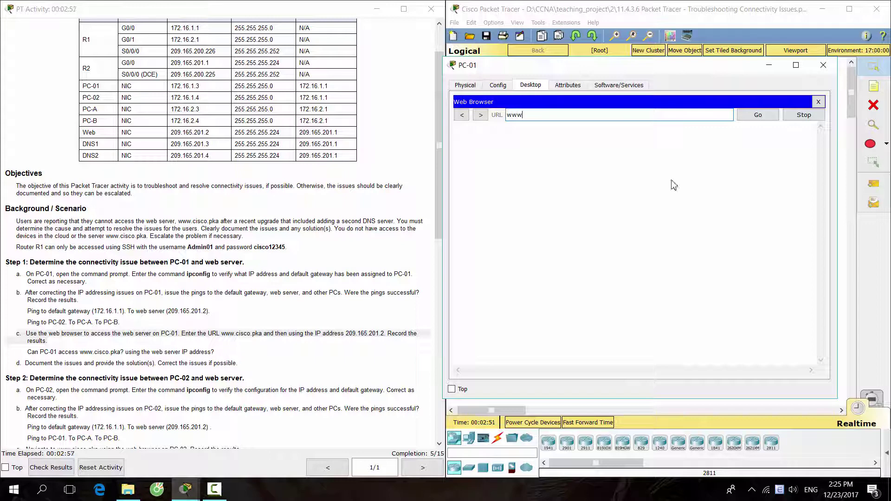
{"action": "type", "text": ".cisco.pka"}
{"action": "key", "text": "Return"}
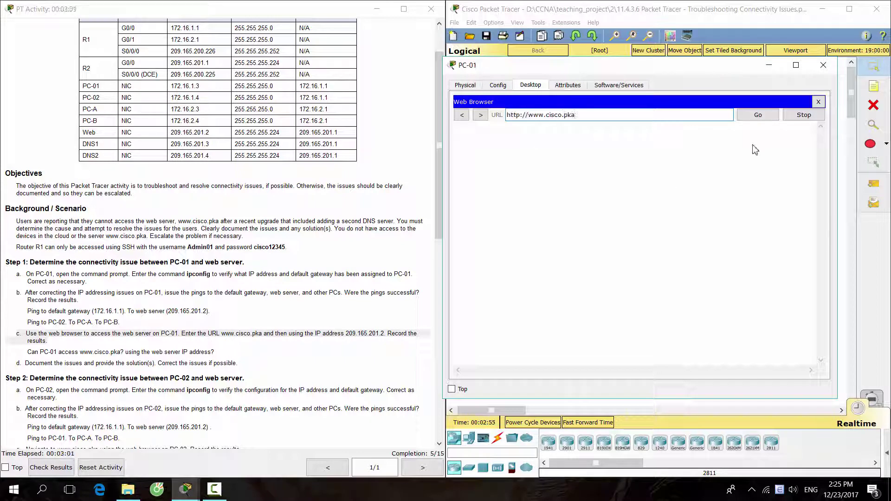
{"action": "left_click", "coordinate": [759, 115]}
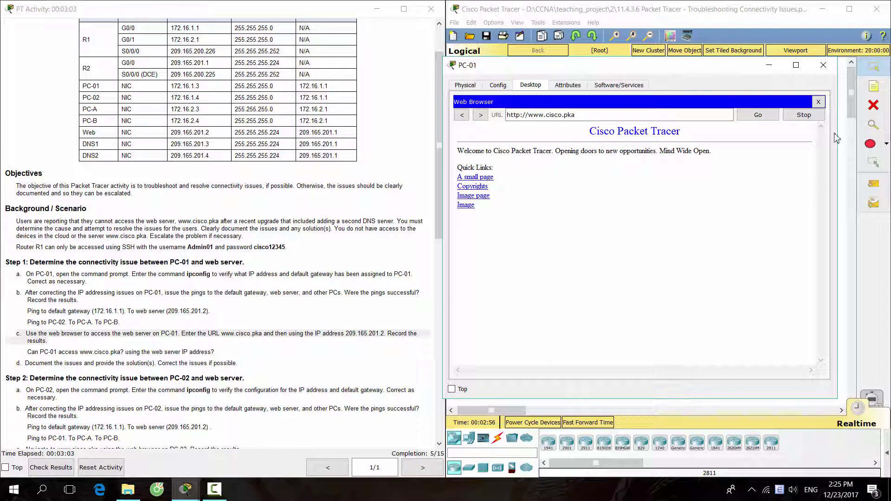
{"action": "left_click", "coordinate": [820, 102]}
Load the web server by its IP 209.165.201.2, then close the browser and PC-01
{"action": "left_click", "coordinate": [777, 116]}
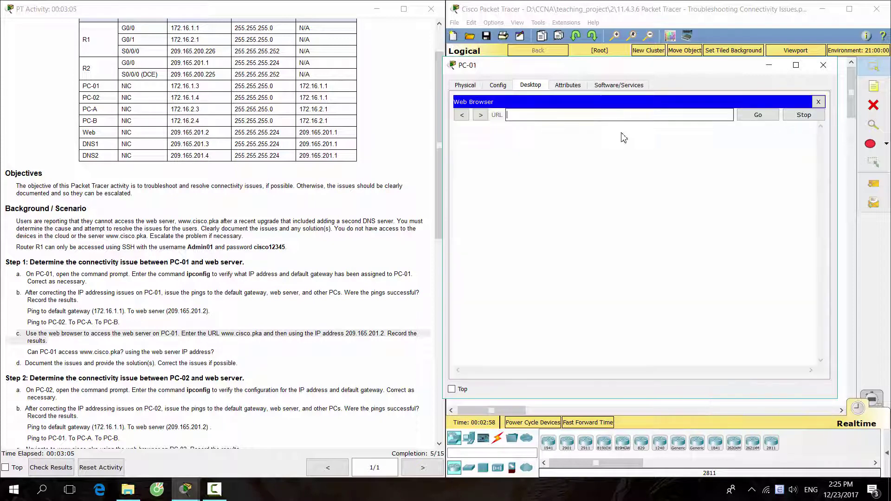
{"action": "type", "text": "209."}
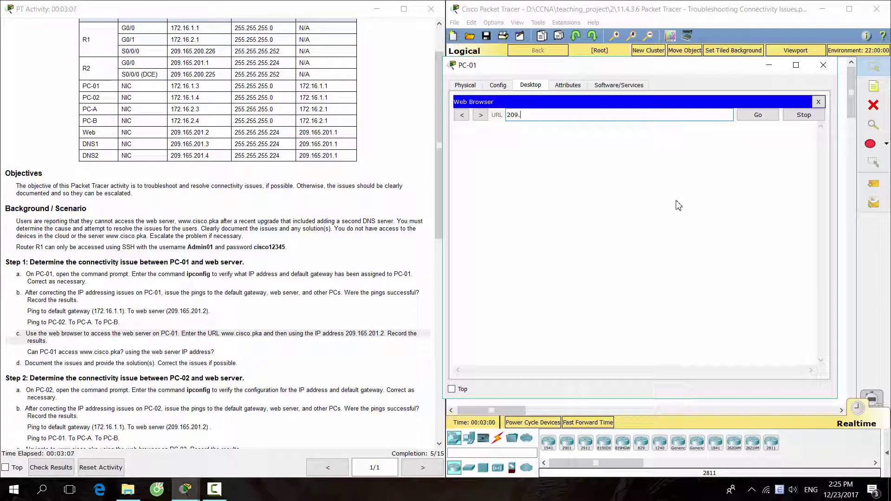
{"action": "type", "text": "165.201.2"}
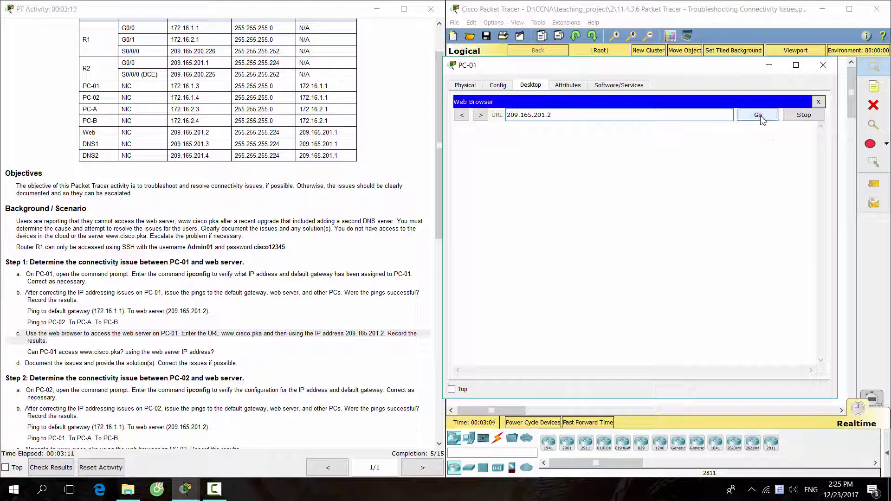
{"action": "left_click", "coordinate": [759, 116]}
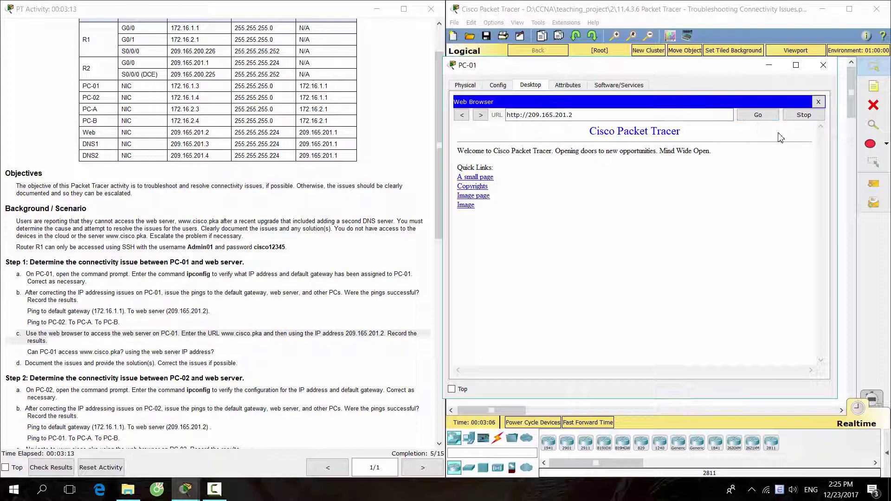
{"action": "left_click", "coordinate": [819, 101]}
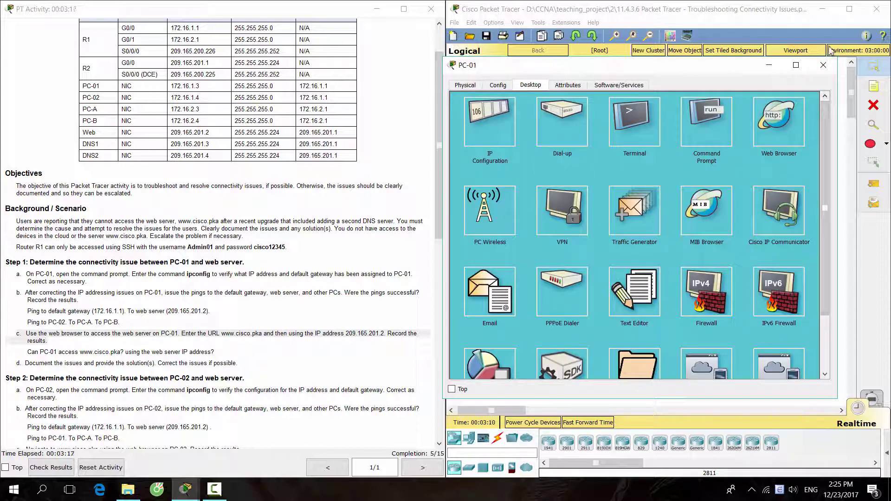
{"action": "left_click", "coordinate": [823, 65]}
Review the Step 2 heading and item a in the activity instructions
{"action": "left_click", "coordinate": [288, 405]}
{"action": "scroll", "coordinate": [287, 405], "scroll_direction": "down", "scroll_amount": 3}
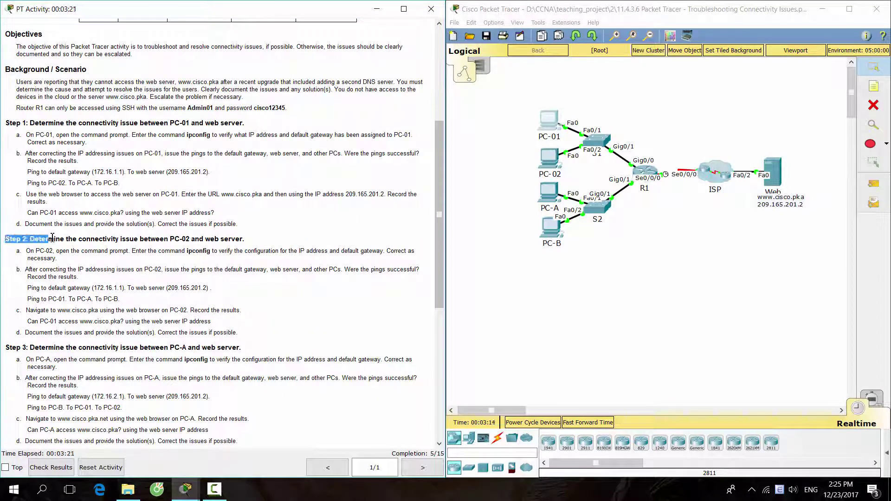
{"action": "left_click_drag", "start_coordinate": [52, 238], "coordinate": [263, 239]}
{"action": "left_click", "coordinate": [265, 239]}
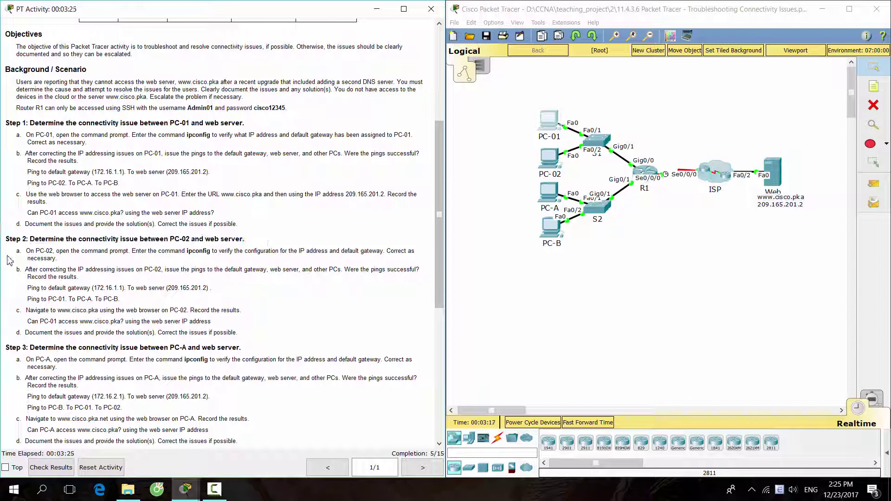
{"action": "left_click_drag", "start_coordinate": [18, 251], "coordinate": [68, 259]}
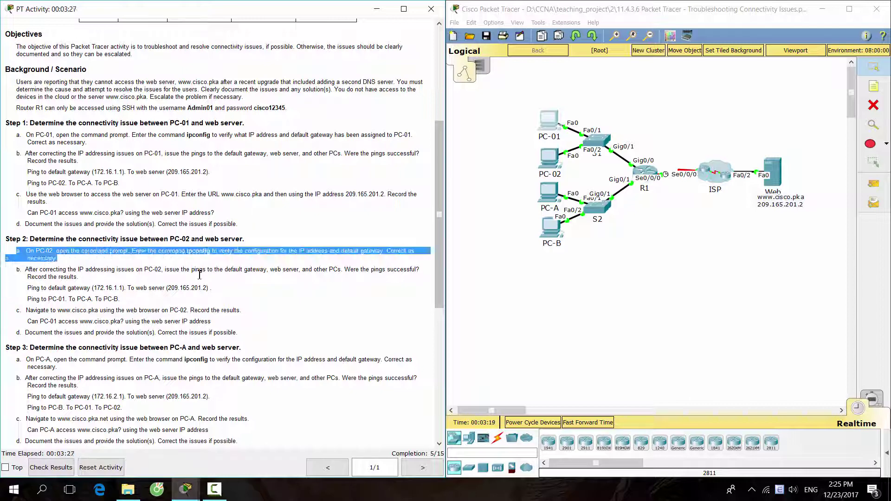
Run ipconfig on PC-02 and compare its 172.16.1.11 gateway with the table's 172.16.1.1
{"action": "left_click", "coordinate": [552, 160]}
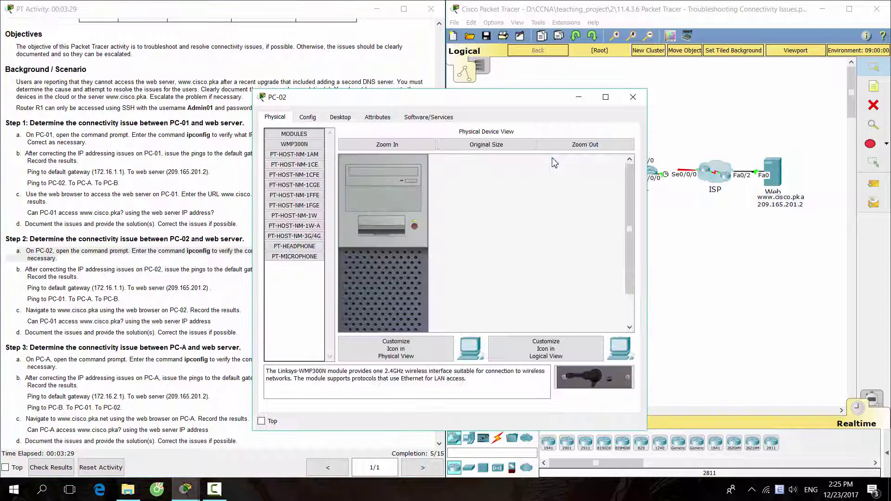
{"action": "left_click_drag", "start_coordinate": [497, 97], "coordinate": [687, 73]}
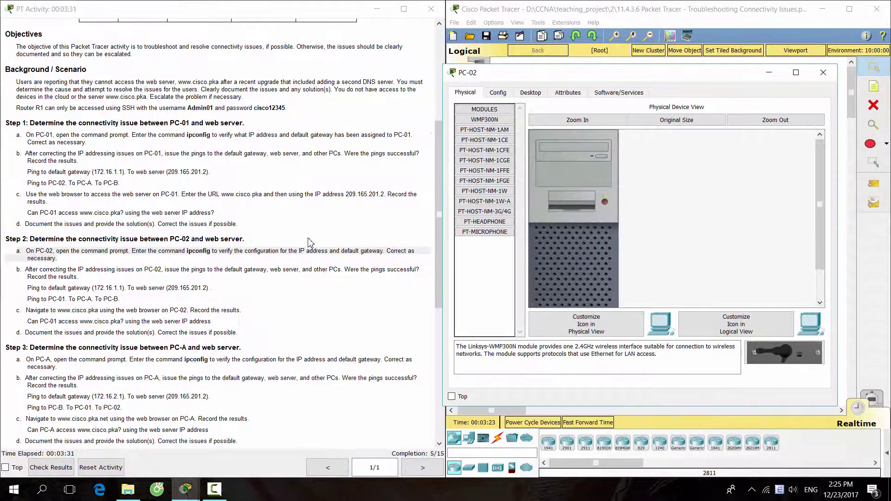
{"action": "scroll", "coordinate": [310, 242], "scroll_direction": "up", "scroll_amount": 5}
{"action": "left_click", "coordinate": [535, 93]}
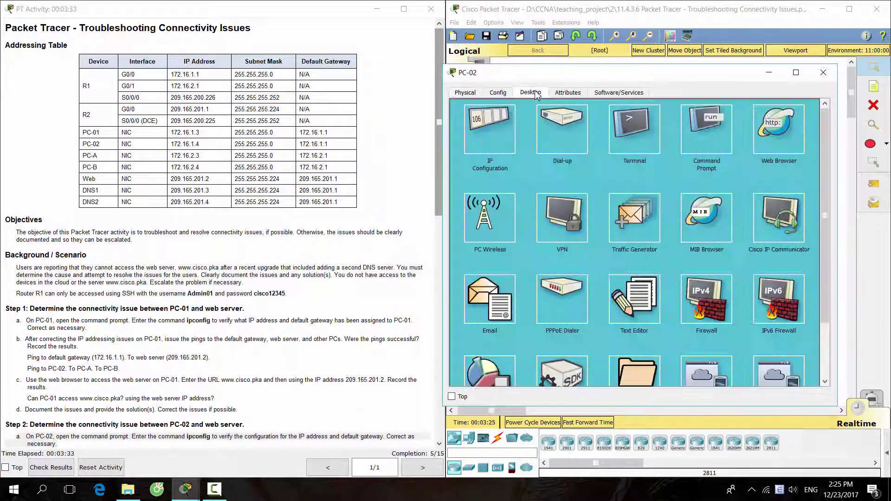
{"action": "left_click", "coordinate": [709, 135]}
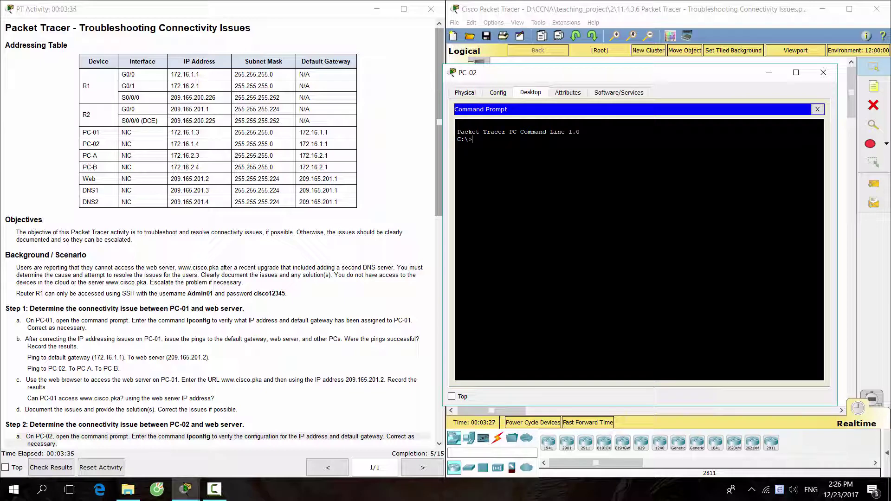
{"action": "type", "text": "ipconfig"}
{"action": "key", "text": "Return"}
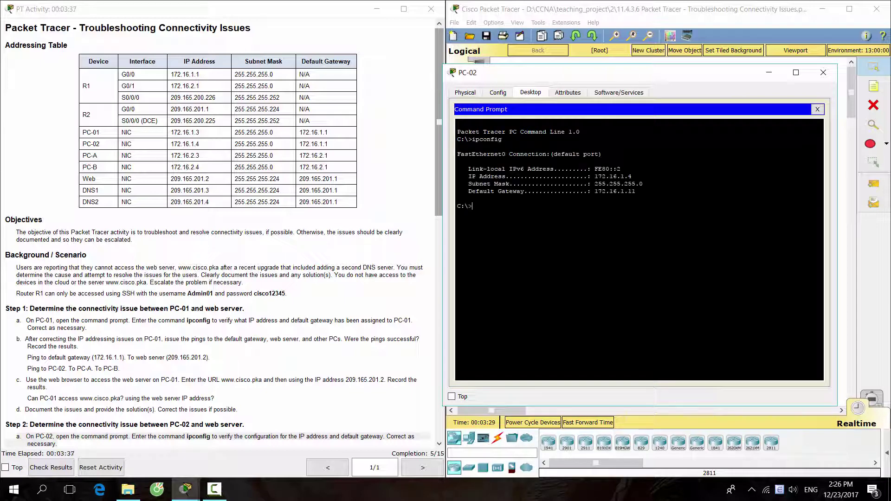
{"action": "left_click_drag", "start_coordinate": [632, 176], "coordinate": [595, 177]}
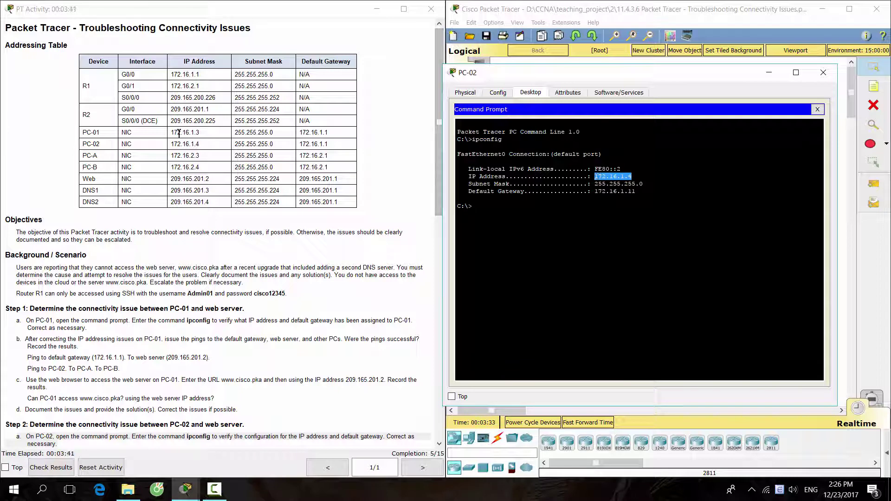
{"action": "left_click_drag", "start_coordinate": [201, 144], "coordinate": [170, 145]}
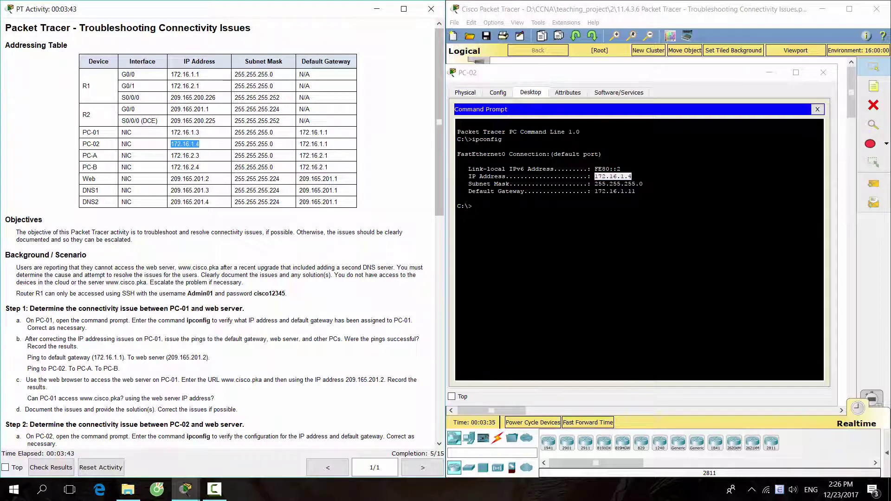
{"action": "left_click_drag", "start_coordinate": [635, 191], "coordinate": [596, 191]}
{"action": "left_click_drag", "start_coordinate": [329, 144], "coordinate": [298, 144]}
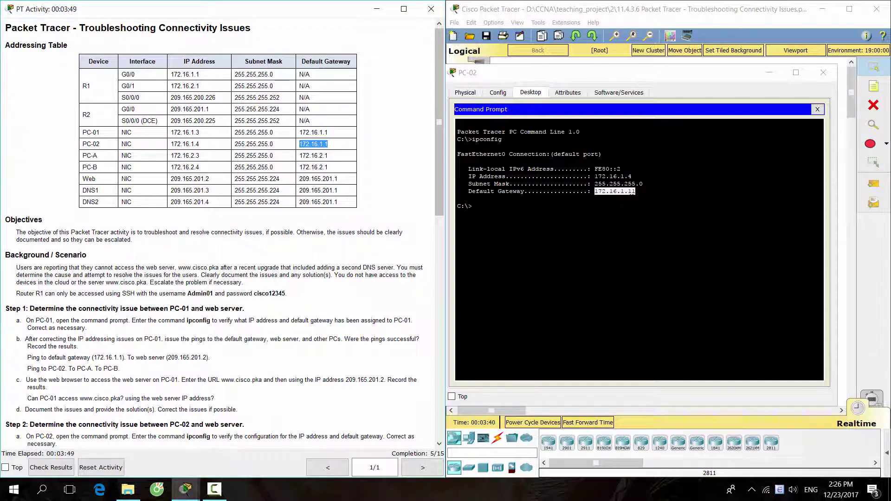
Change PC-02's default gateway to 172.16.1.1 and reopen its command prompt
{"action": "left_click", "coordinate": [818, 109]}
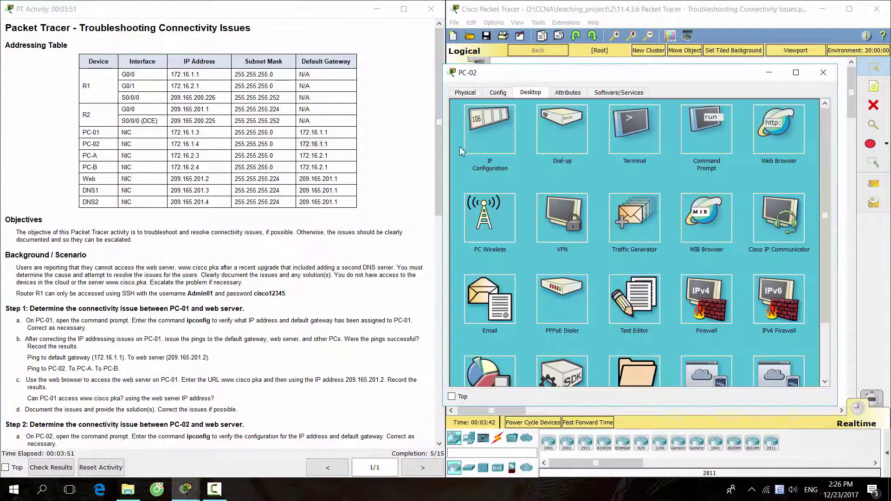
{"action": "left_click", "coordinate": [485, 132]}
{"action": "left_click", "coordinate": [652, 176]}
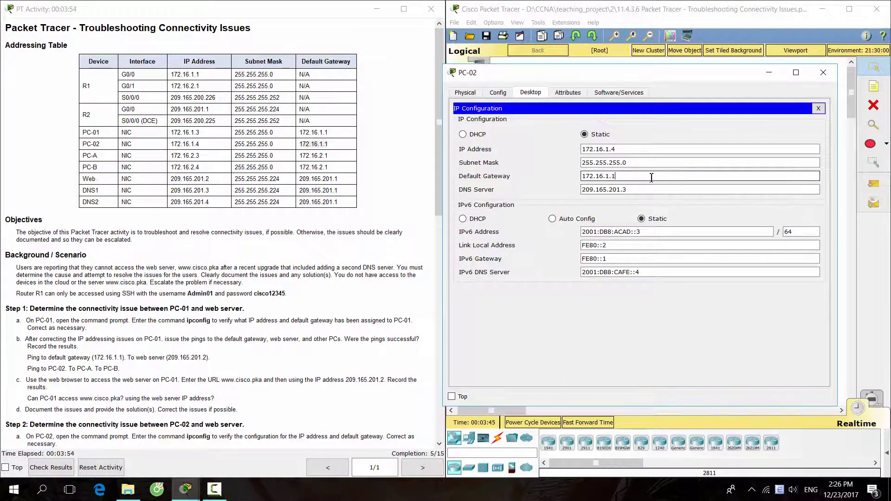
{"action": "left_click", "coordinate": [818, 108]}
{"action": "left_click", "coordinate": [780, 133]}
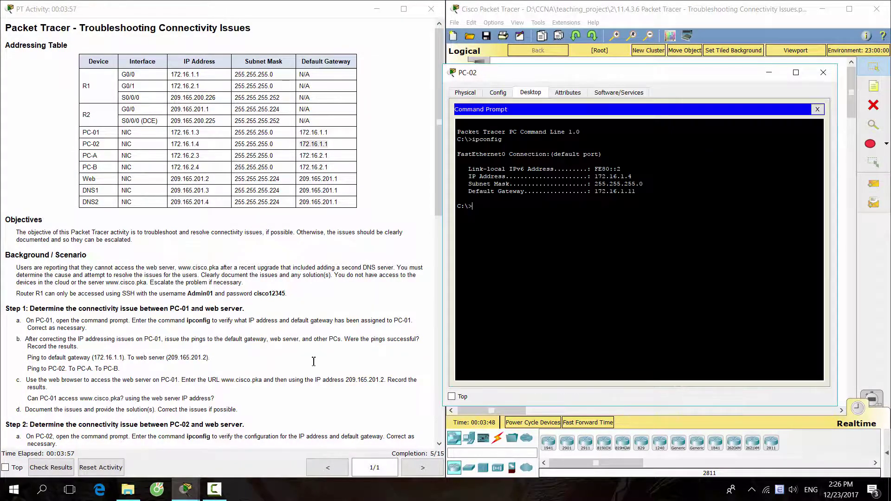
{"action": "scroll", "coordinate": [313, 362], "scroll_direction": "down", "scroll_amount": 4}
{"action": "left_click_drag", "start_coordinate": [23, 269], "coordinate": [121, 286]}
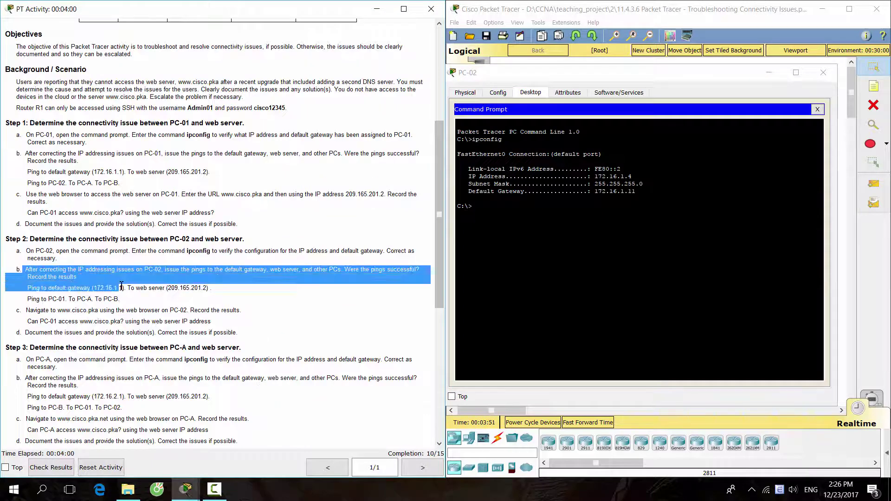
From PC-02, ping gateway 172.16.1.1, web server 209.165.201.2 and PC-01 at 172.16.1.3
{"action": "key", "text": "alt+Tab"}
{"action": "type", "text": "pi"}
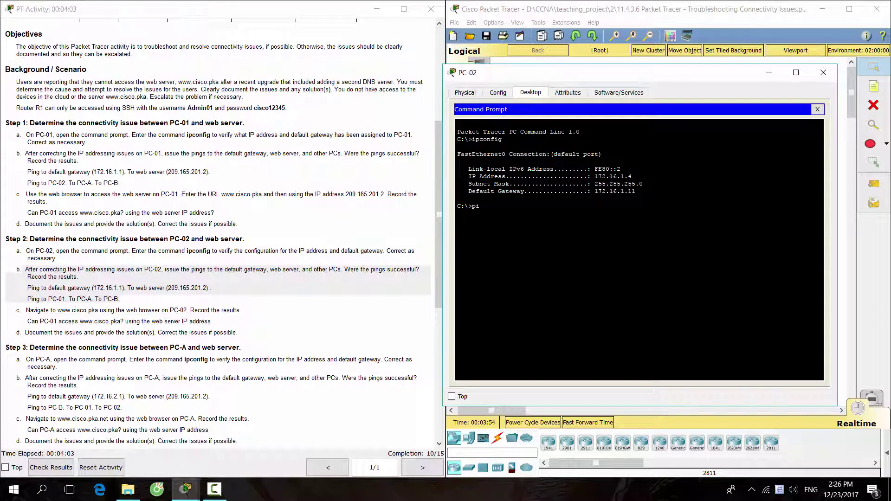
{"action": "type", "text": "ng 172.16.1.1"}
{"action": "key", "text": "Return"}
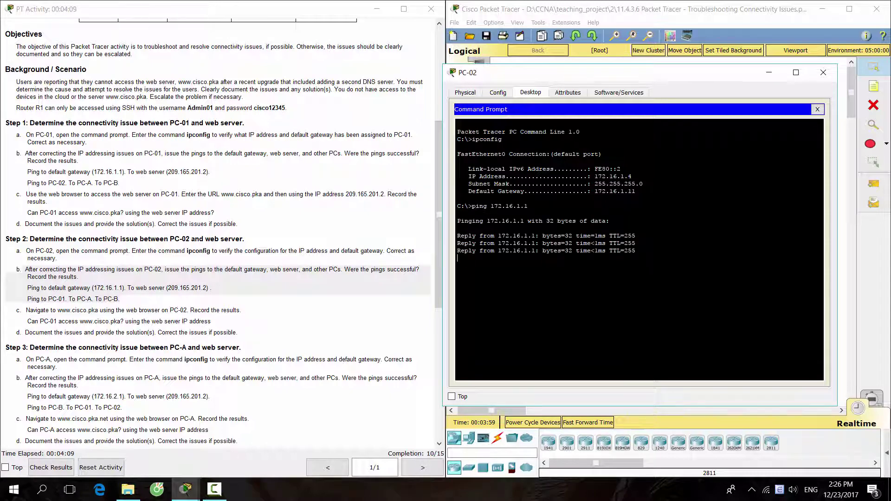
{"action": "type", "text": "ping"}
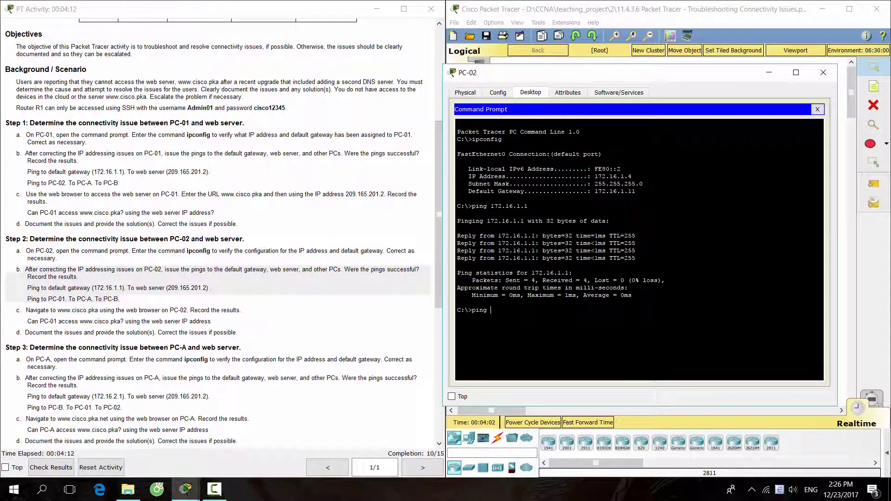
{"action": "type", "text": " 209.165.201.2"}
{"action": "key", "text": "Return"}
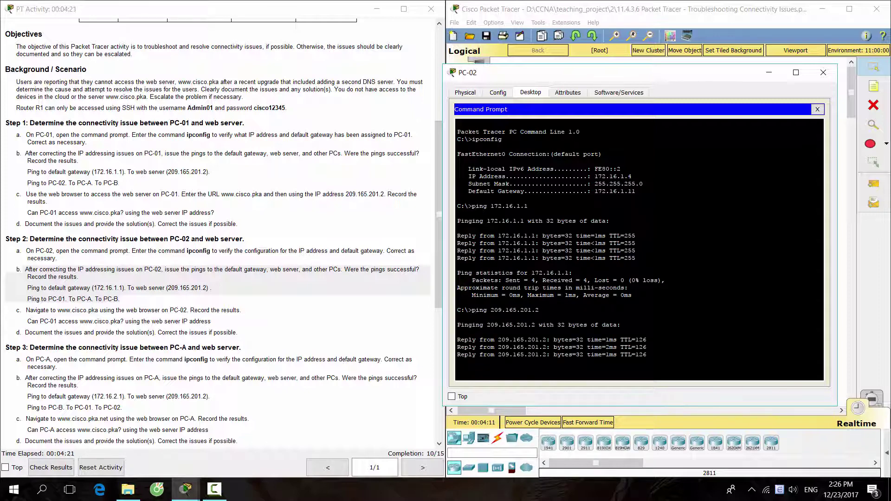
{"action": "type", "text": "ping"}
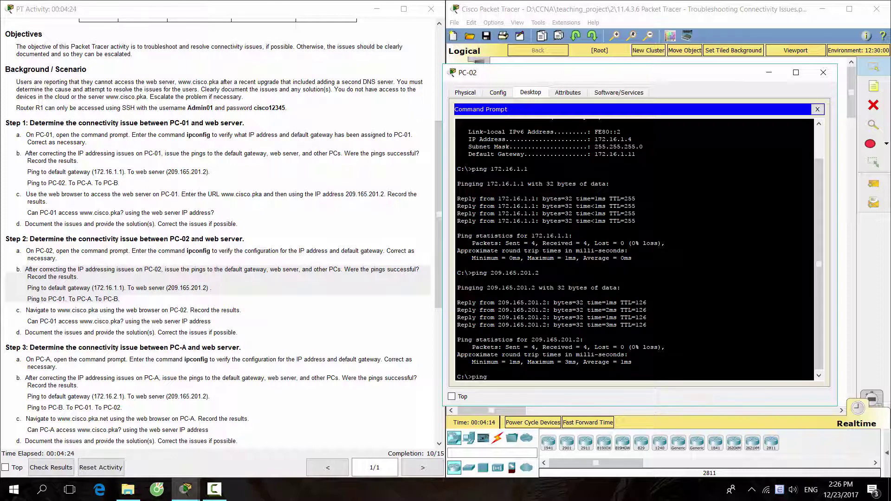
{"action": "type", "text": " 172.16.1.3"}
{"action": "key", "text": "Return"}
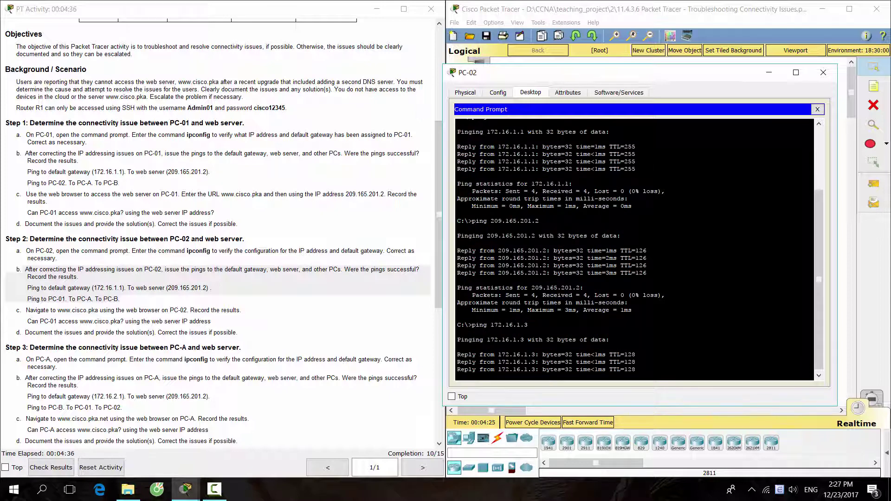
Ping PC-A (172.16.2.3) and PC-B (172.16.2.4), both unreachable, and note step 2c
{"action": "type", "text": "ping"}
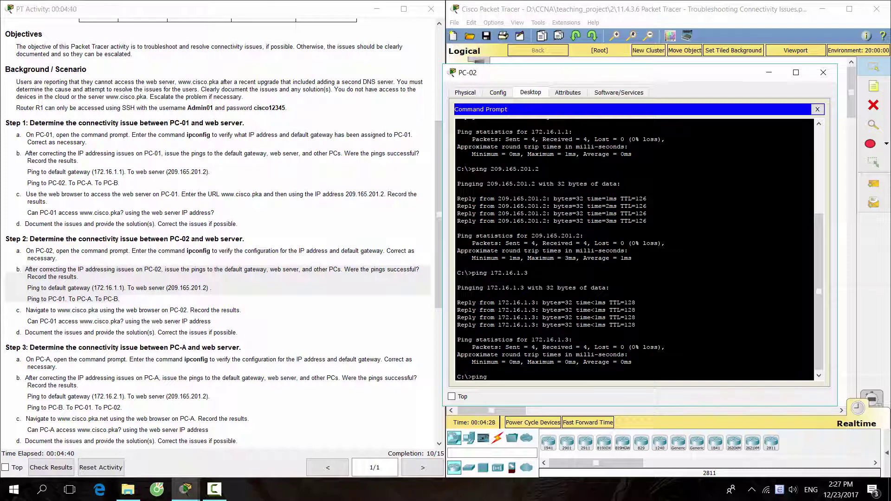
{"action": "type", "text": " 172.16.2.3"}
{"action": "key", "text": "Return"}
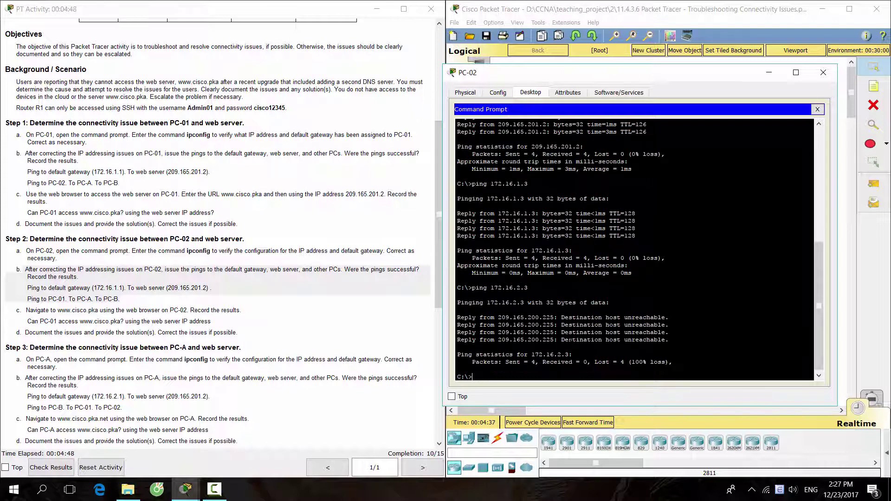
{"action": "left_click_drag", "start_coordinate": [561, 339], "coordinate": [648, 341]}
{"action": "left_click", "coordinate": [458, 347]}
{"action": "type", "text": "ping 172.16.2.4"}
{"action": "key", "text": "Return"}
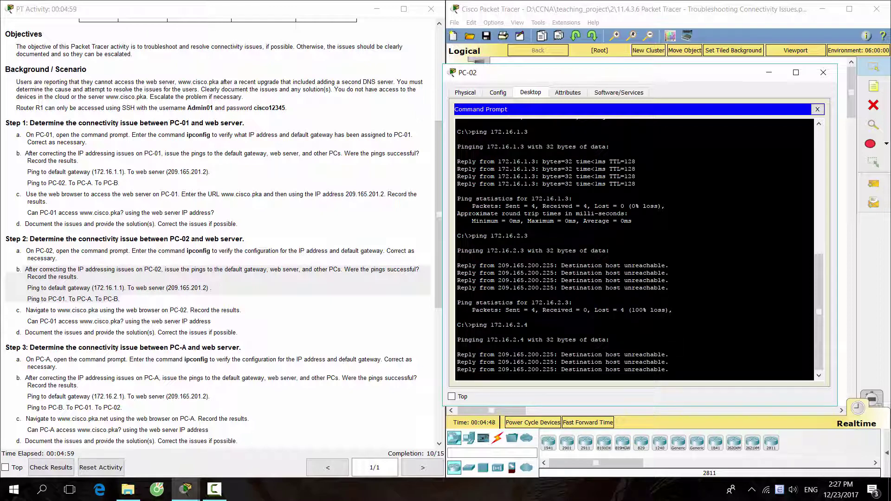
{"action": "left_click_drag", "start_coordinate": [558, 339], "coordinate": [669, 340]}
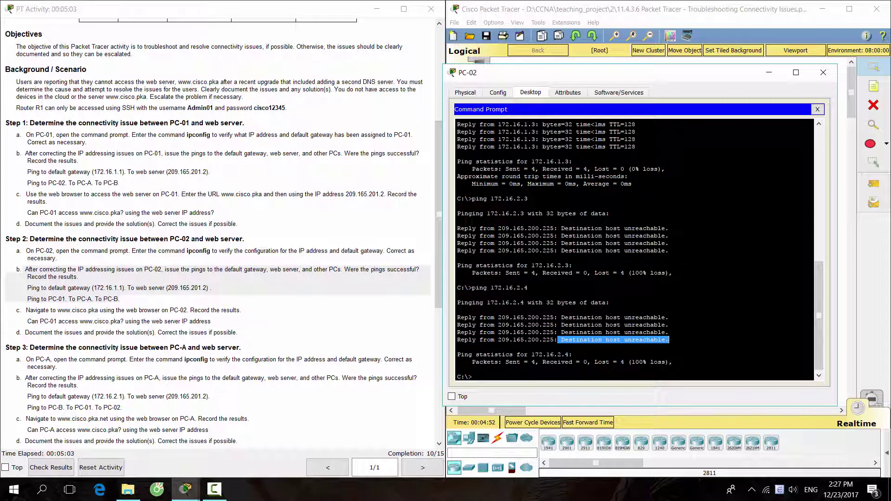
{"action": "left_click", "coordinate": [523, 380]}
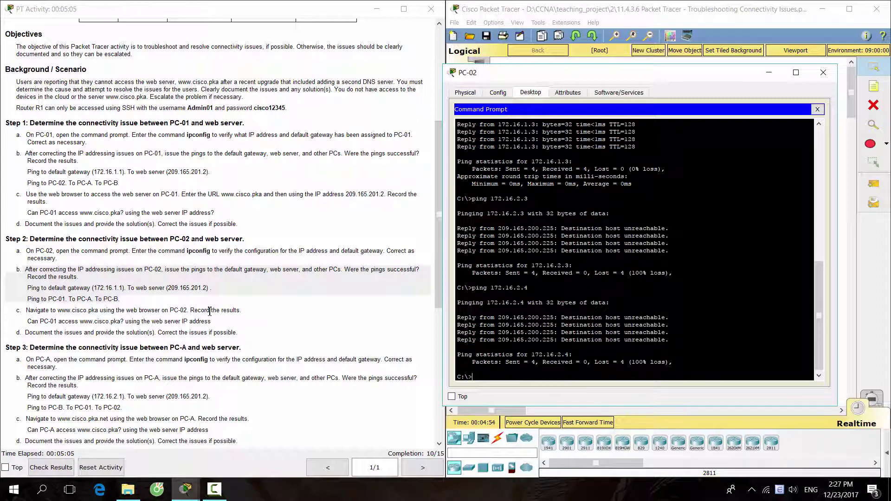
{"action": "left_click_drag", "start_coordinate": [24, 310], "coordinate": [229, 319]}
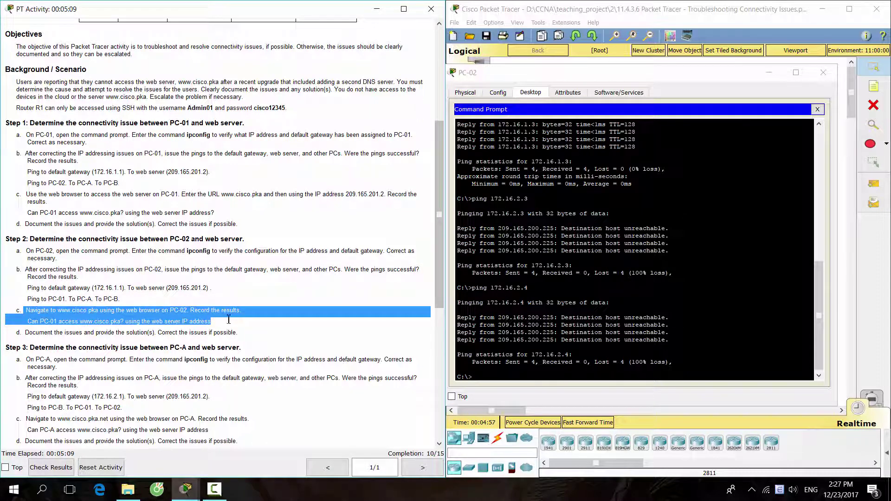
{"action": "left_click", "coordinate": [250, 329]}
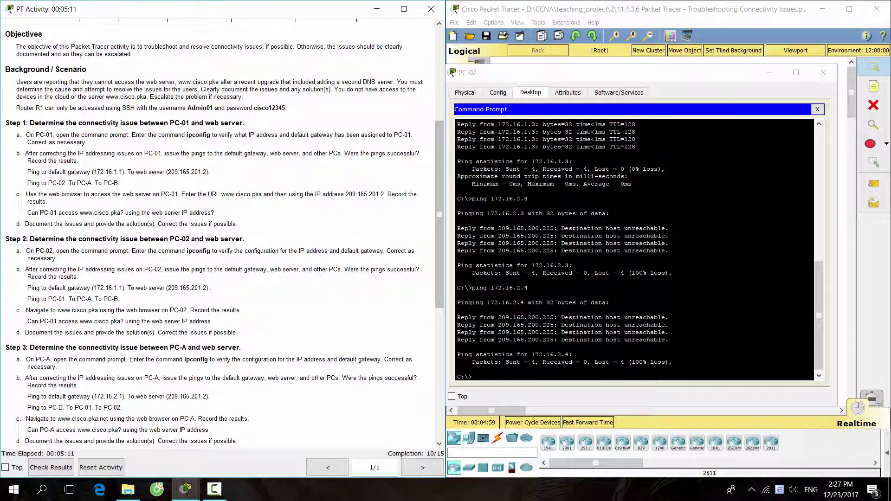
{"action": "left_click", "coordinate": [820, 111]}
{"action": "left_click", "coordinate": [778, 134]}
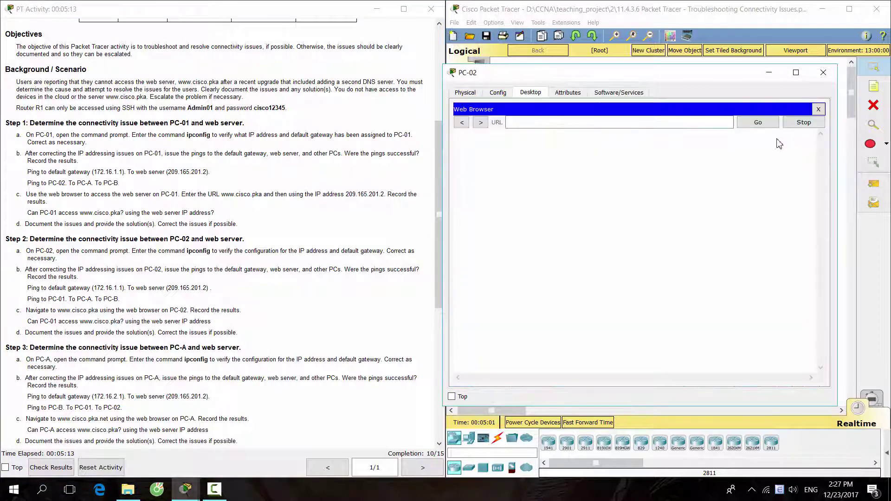
{"action": "type", "text": "ww"}
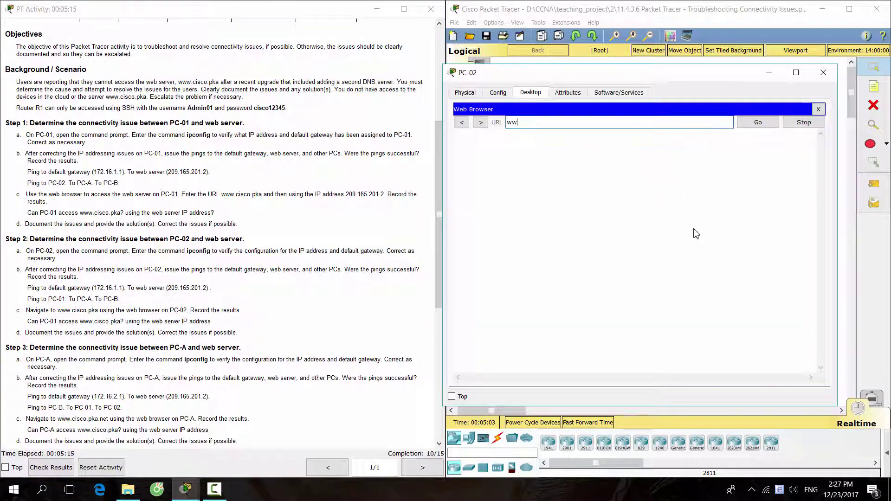
{"action": "type", "text": "w.cisco.pka"}
{"action": "key", "text": "Return"}
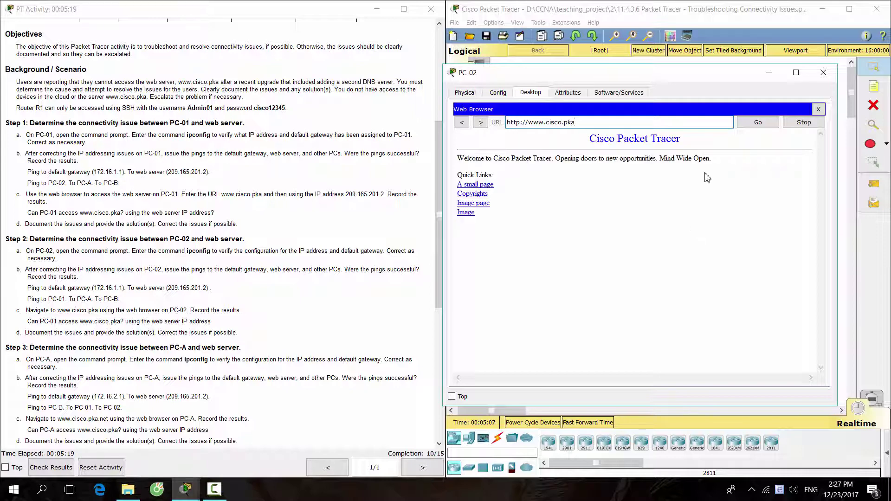
{"action": "left_click", "coordinate": [818, 109]}
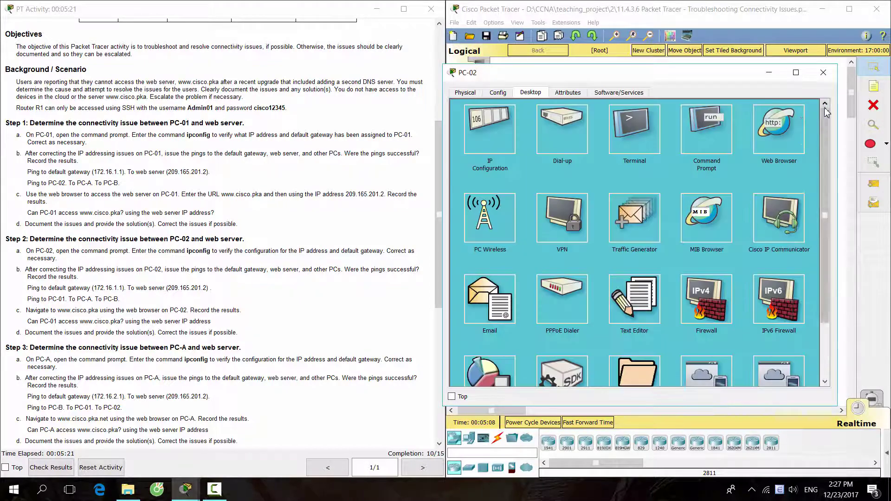
{"action": "left_click", "coordinate": [785, 126]}
{"action": "type", "text": "20"}
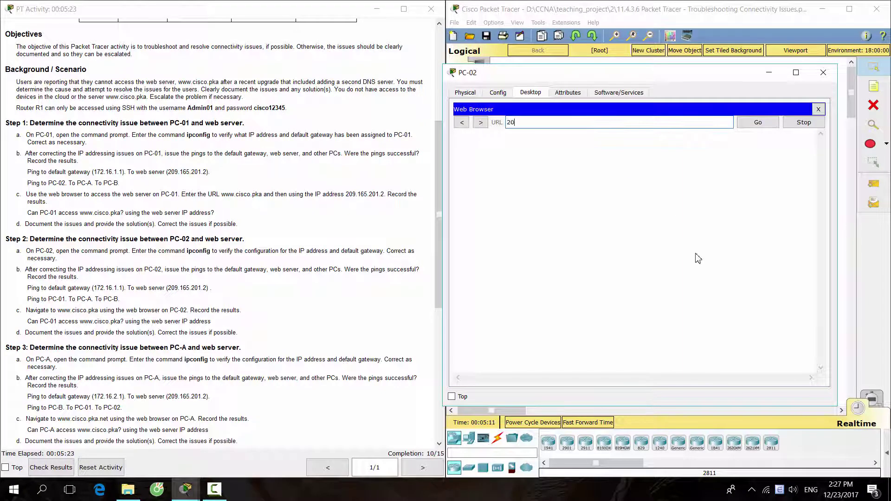
{"action": "type", "text": "9.165.201.2"}
{"action": "key", "text": "Return"}
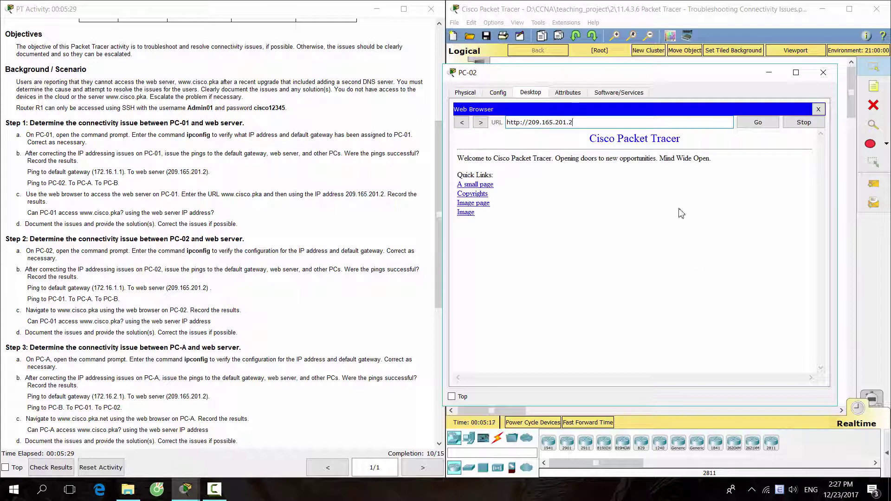
{"action": "left_click", "coordinate": [818, 109]}
{"action": "left_click", "coordinate": [823, 72]}
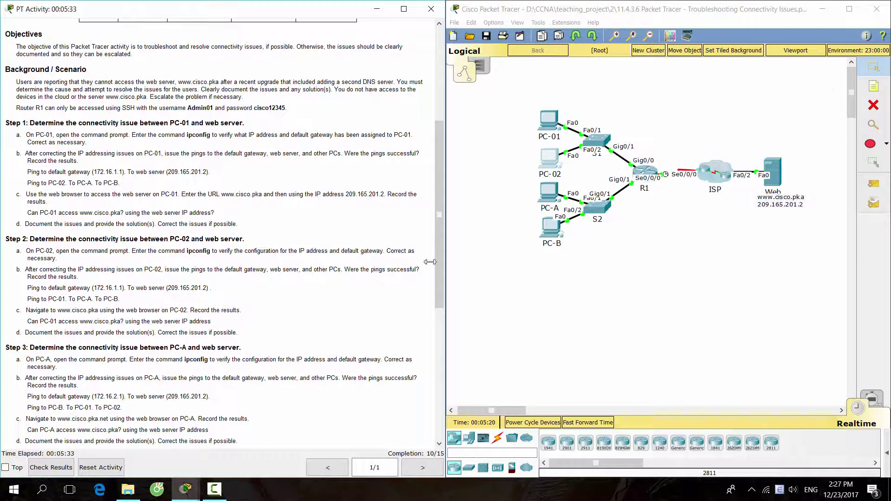
{"action": "scroll", "coordinate": [10, 345], "scroll_direction": "down", "scroll_amount": 1}
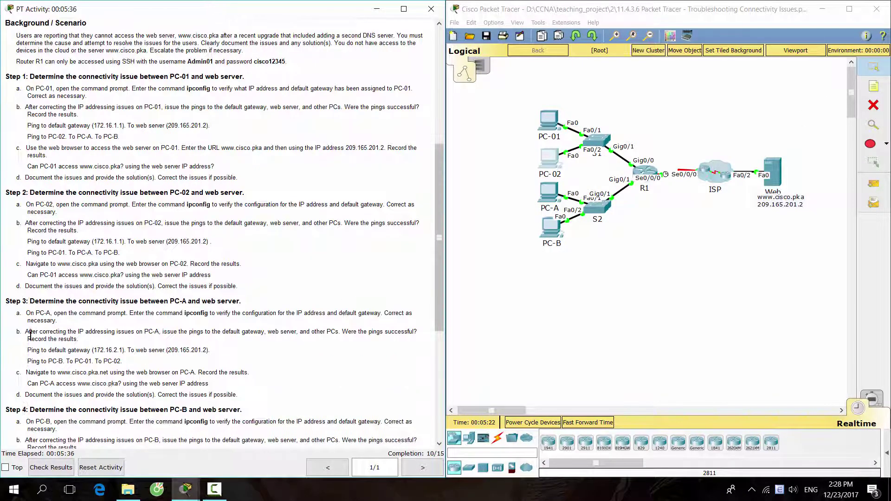
{"action": "left_click_drag", "start_coordinate": [9, 301], "coordinate": [243, 302]}
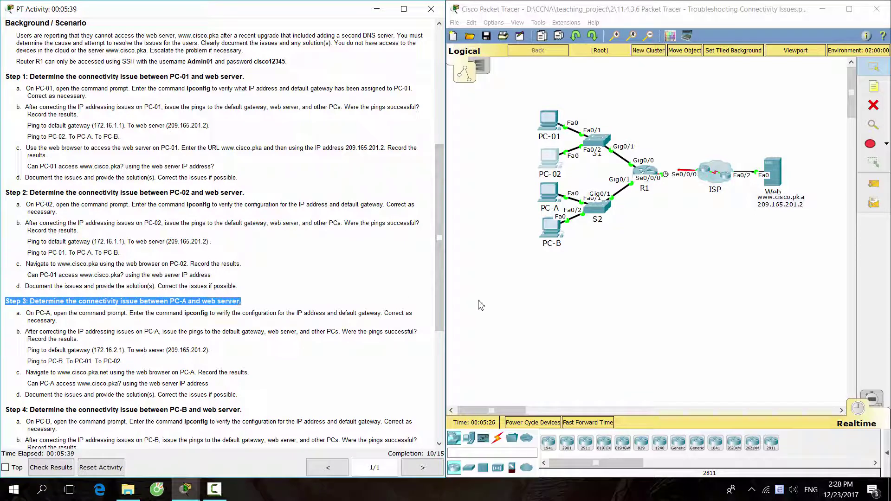
{"action": "left_click", "coordinate": [11, 346]}
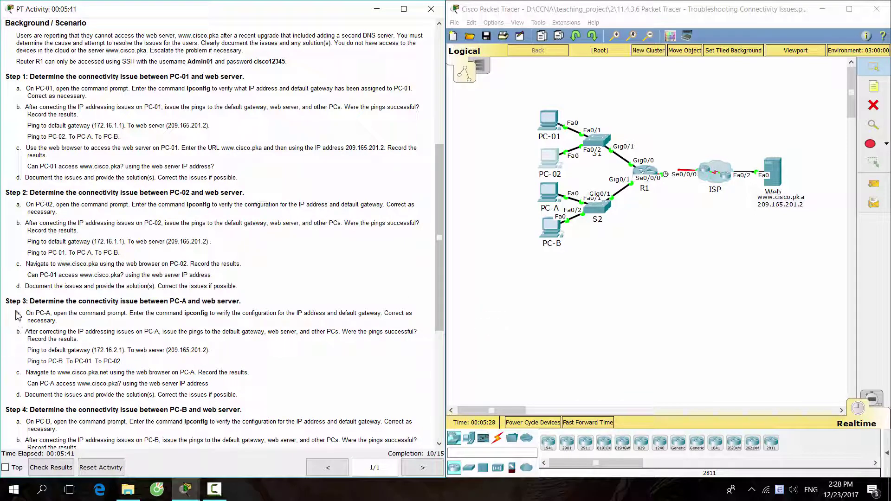
Run ipconfig on PC-A and confirm 172.16.2.3 with gateway 172.16.2.1 matches the addressing table
{"action": "left_click_drag", "start_coordinate": [16, 313], "coordinate": [69, 320]}
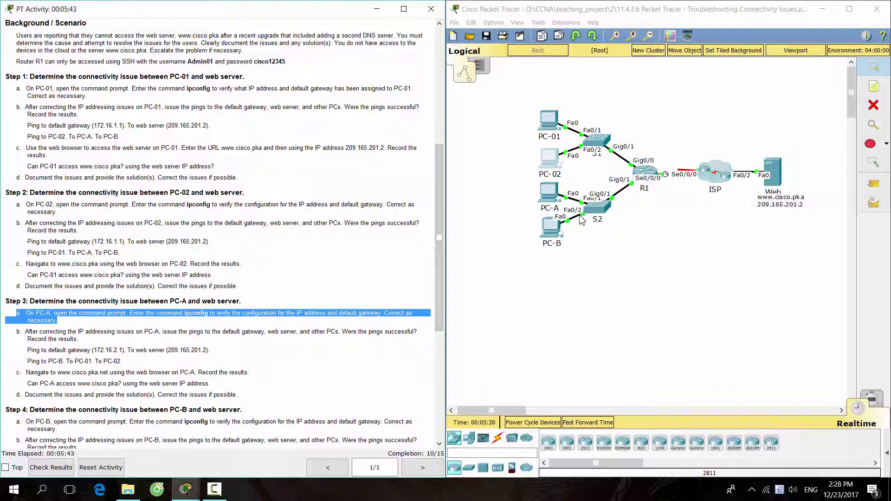
{"action": "left_click", "coordinate": [549, 198]}
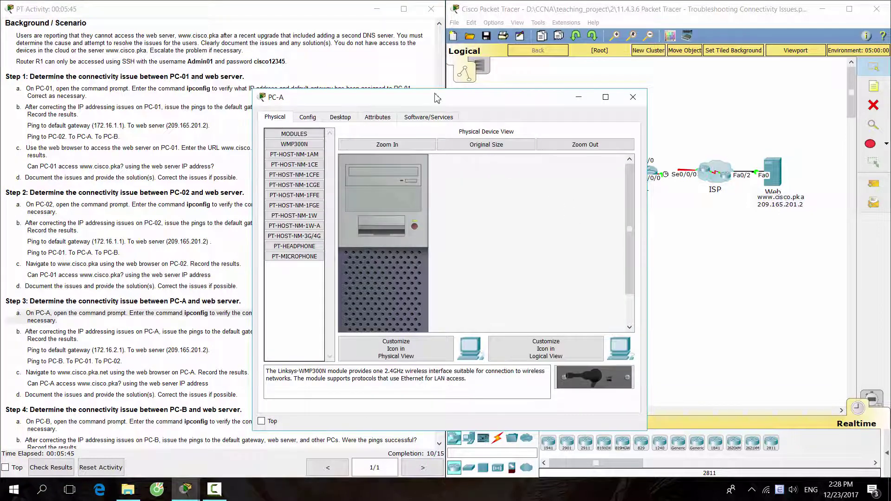
{"action": "left_click_drag", "start_coordinate": [430, 103], "coordinate": [625, 97]}
{"action": "left_click", "coordinate": [534, 111]}
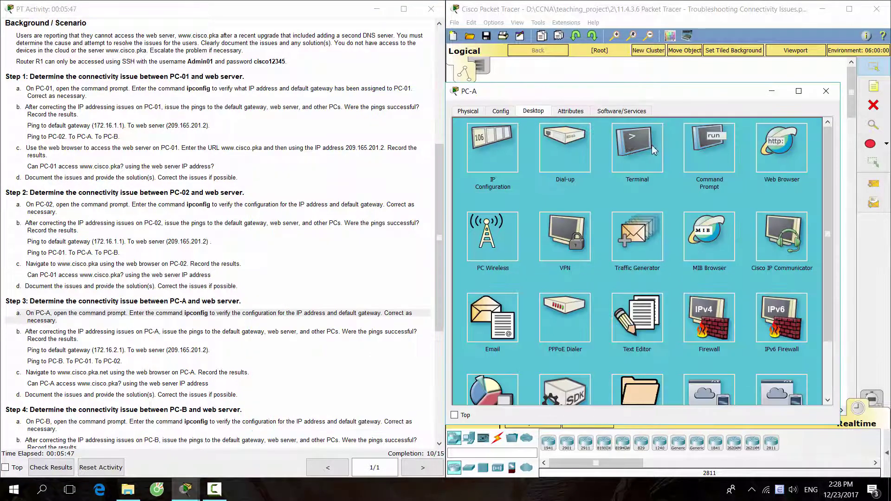
{"action": "left_click", "coordinate": [726, 146]}
{"action": "scroll", "coordinate": [218, 232], "scroll_direction": "up", "scroll_amount": 5}
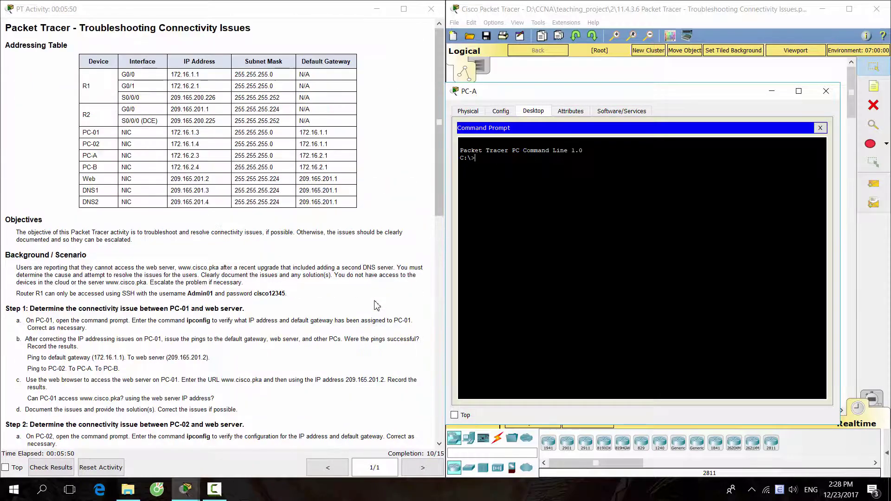
{"action": "type", "text": "ipconfig"}
{"action": "key", "text": "Return"}
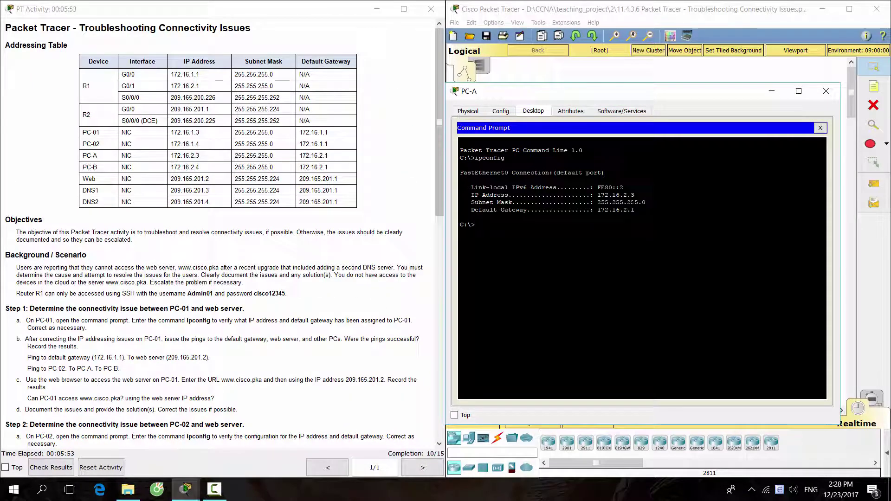
{"action": "left_click_drag", "start_coordinate": [635, 195], "coordinate": [597, 195]}
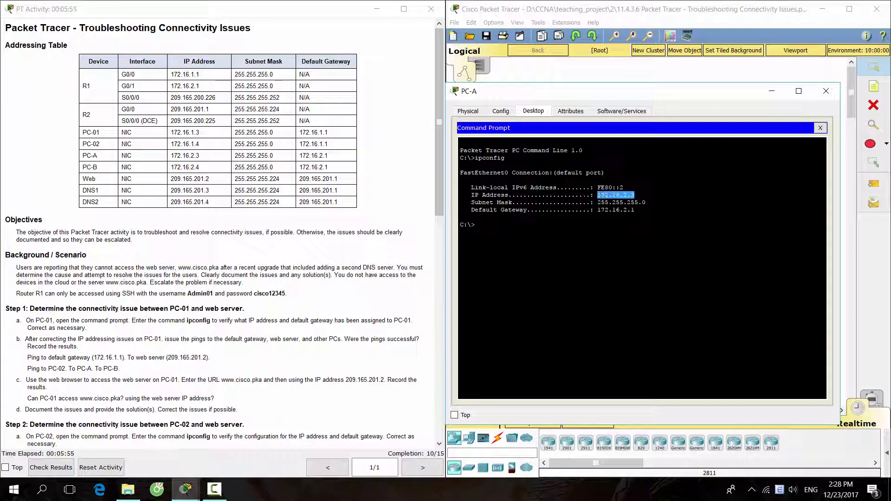
{"action": "left_click_drag", "start_coordinate": [201, 156], "coordinate": [170, 156]}
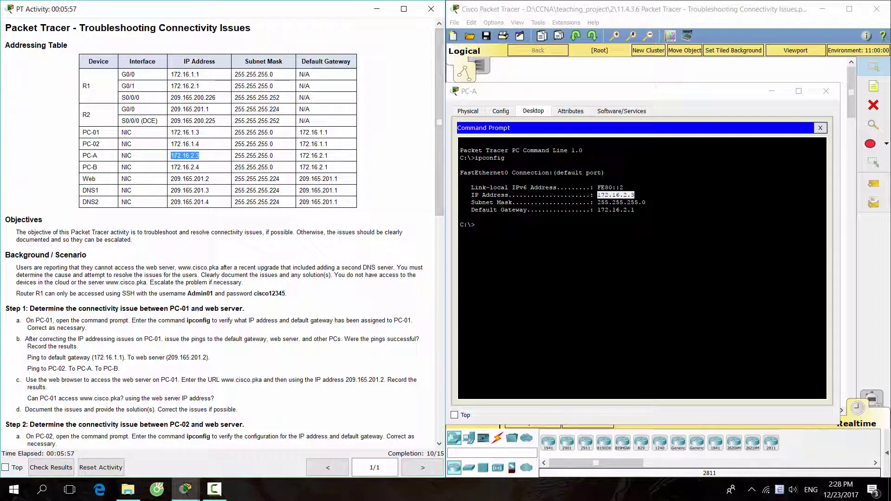
{"action": "left_click_drag", "start_coordinate": [635, 210], "coordinate": [594, 210]}
{"action": "left_click_drag", "start_coordinate": [328, 156], "coordinate": [299, 156]}
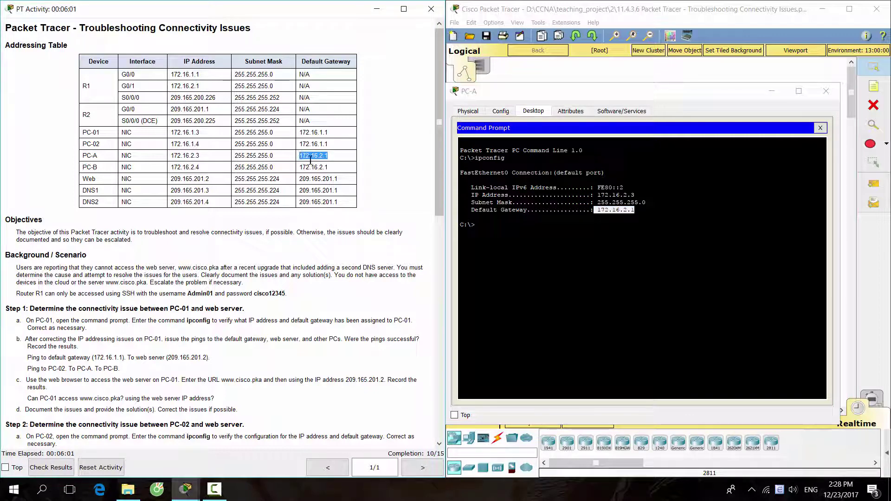
{"action": "key", "text": "alt+Tab"}
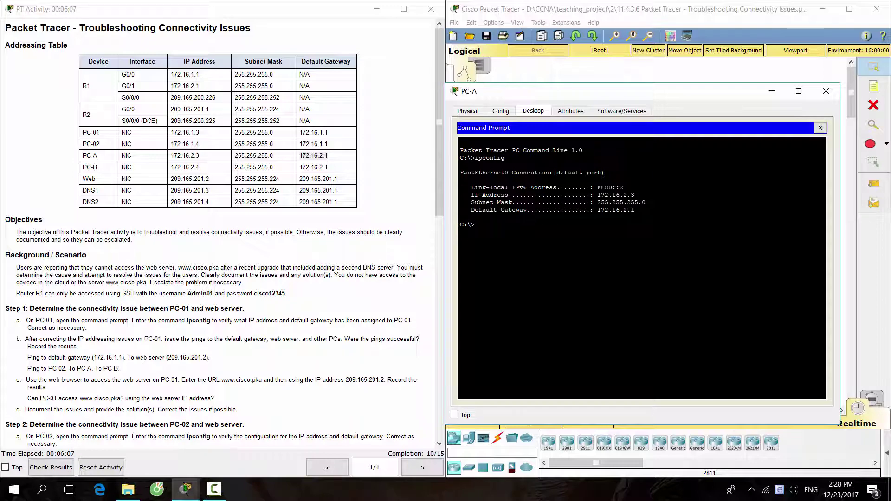
Ping gateway 172.16.2.1, web server 209.165.201.2 and PC-01 172.16.1.3 from PC-A, each with 100% loss
{"action": "scroll", "coordinate": [239, 310], "scroll_direction": "down", "scroll_amount": 7}
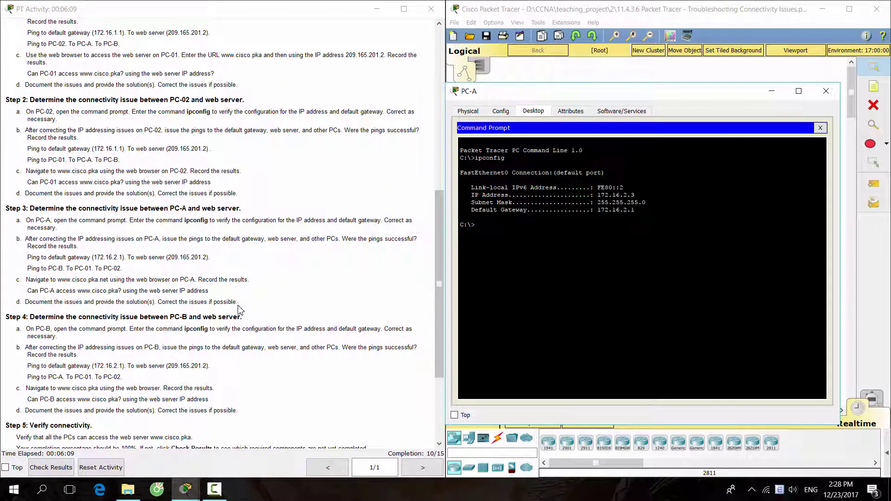
{"action": "left_click_drag", "start_coordinate": [26, 239], "coordinate": [121, 268]}
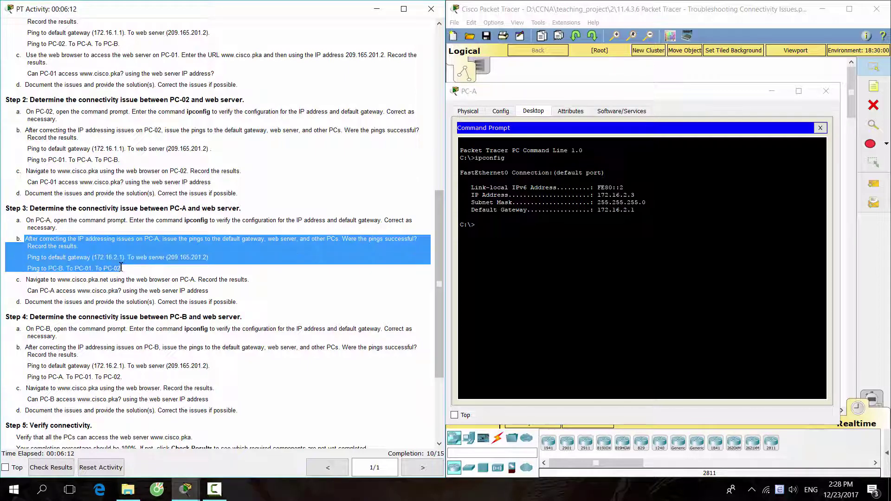
{"action": "left_click", "coordinate": [821, 132]}
{"action": "left_click", "coordinate": [717, 146]}
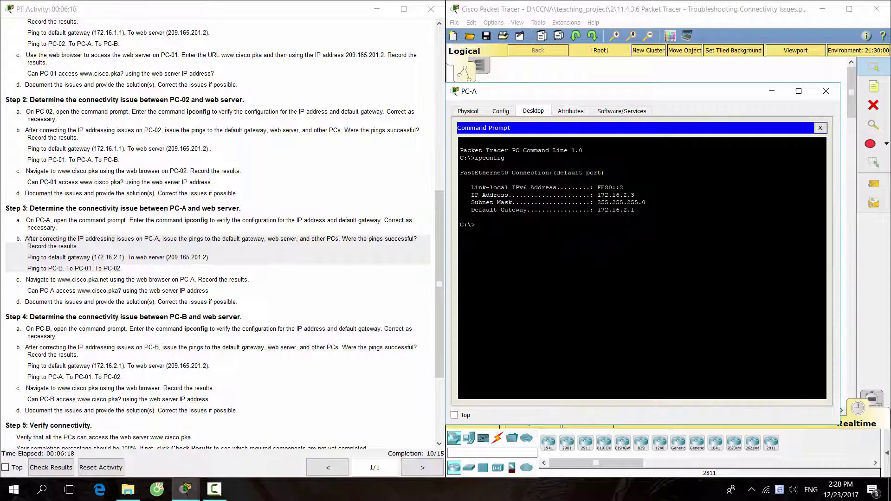
{"action": "type", "text": "ping 172.16.2.1"}
{"action": "key", "text": "Return"}
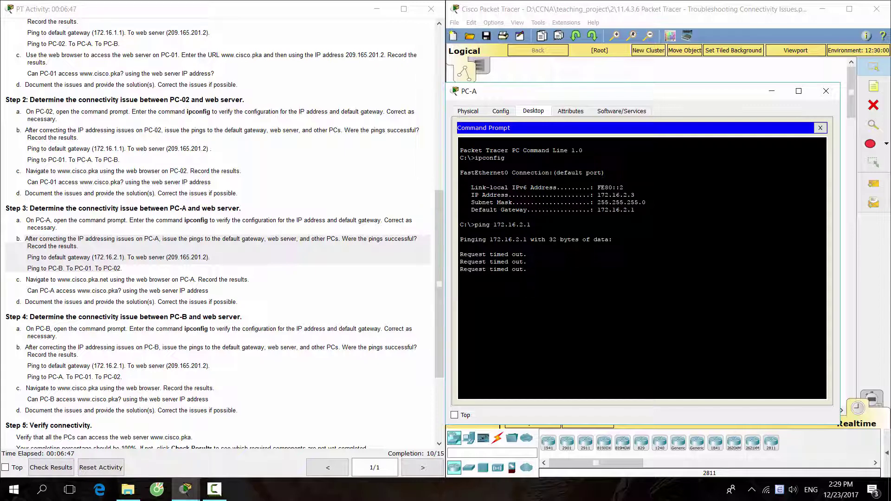
{"action": "type", "text": "ing "}
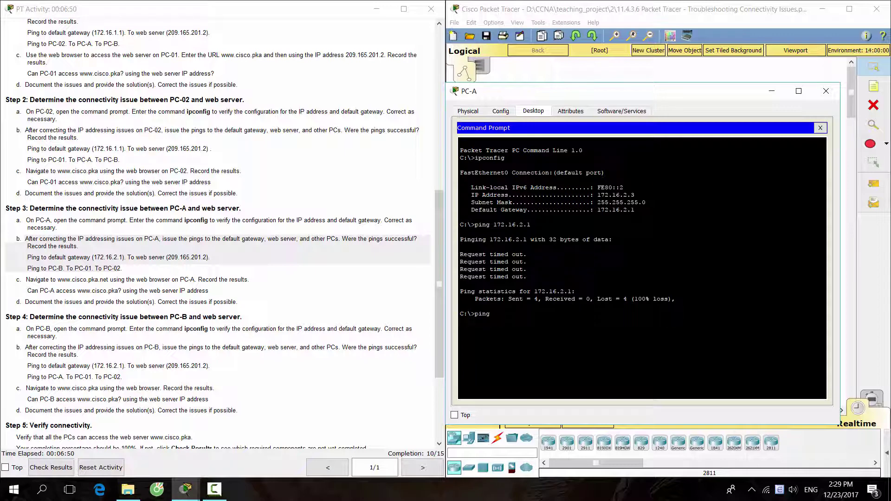
{"action": "type", "text": "209.165.201.2"}
{"action": "key", "text": "Return"}
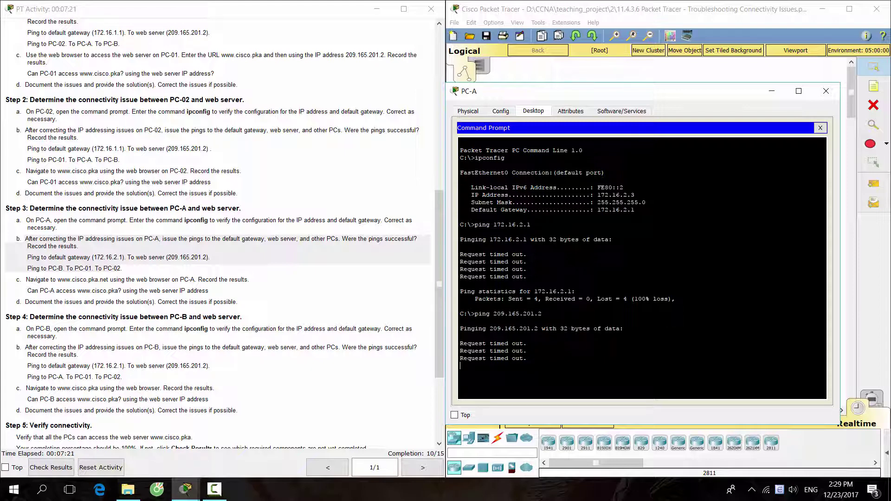
{"action": "type", "text": "ping"}
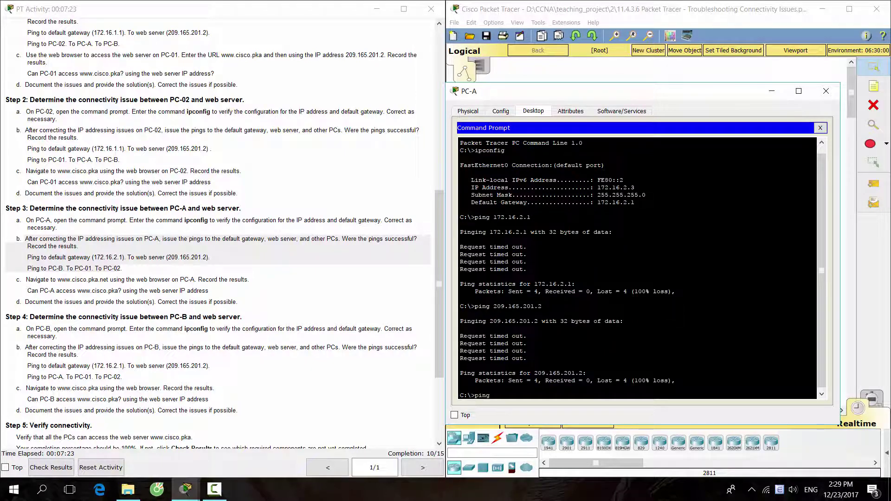
{"action": "type", "text": " 172.16.1."}
{"action": "type", "text": "3"}
{"action": "key", "text": "Return"}
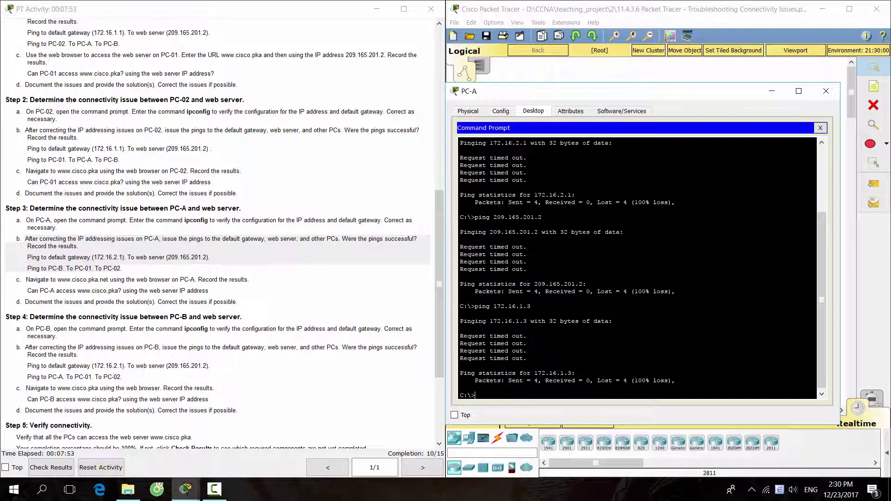
Review the Step 4 instructions on checking PC-B's IP configuration and close PC-A
{"action": "left_click", "coordinate": [240, 359]}
{"action": "scroll", "coordinate": [240, 358], "scroll_direction": "down", "scroll_amount": 3}
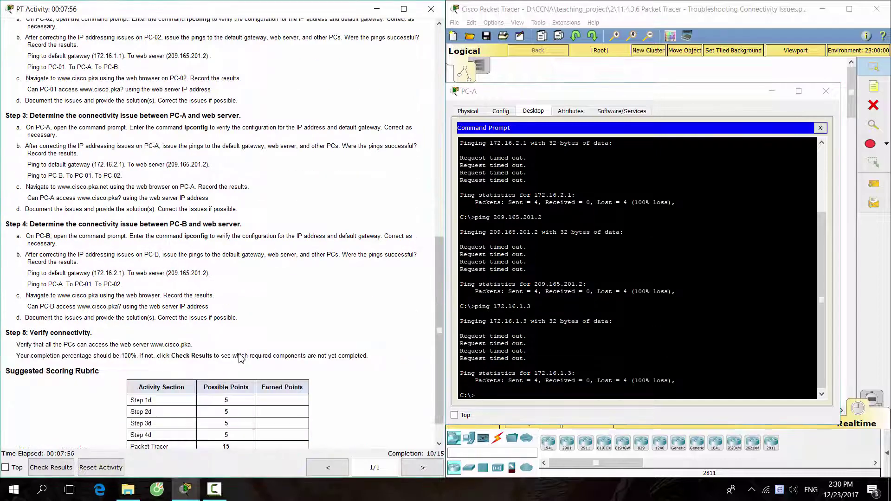
{"action": "left_click_drag", "start_coordinate": [5, 224], "coordinate": [248, 223]}
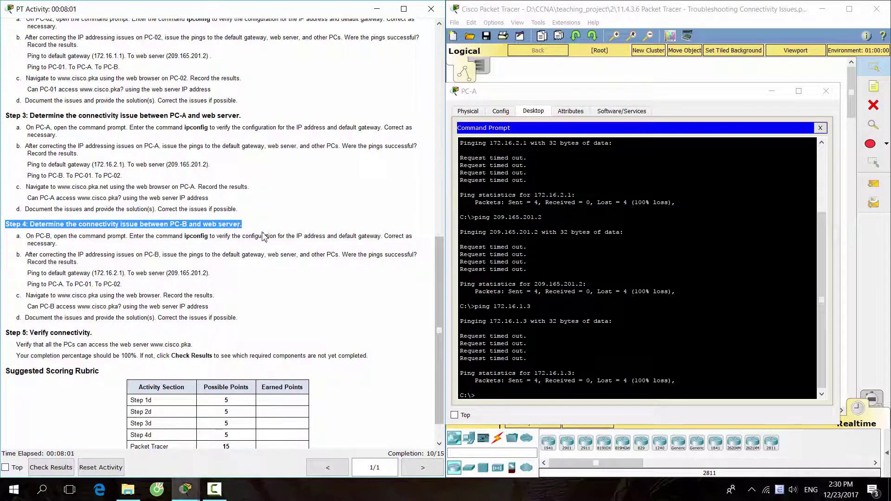
{"action": "left_click", "coordinate": [827, 91]}
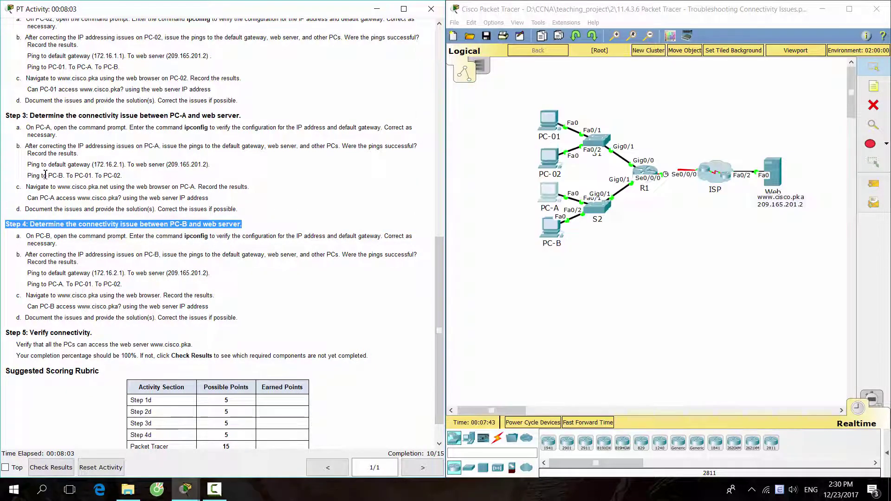
{"action": "left_click_drag", "start_coordinate": [16, 236], "coordinate": [64, 243]}
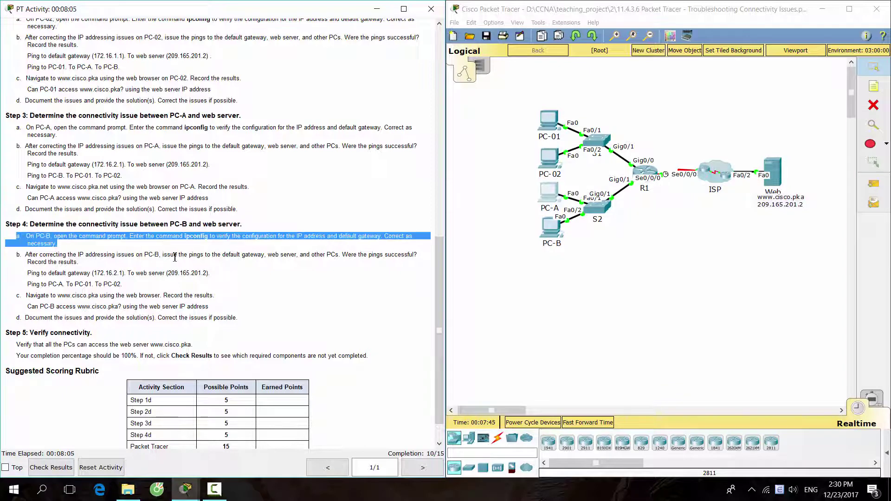
Run ipconfig in PC-B's command prompt
{"action": "left_click", "coordinate": [550, 227]}
{"action": "left_click_drag", "start_coordinate": [436, 98], "coordinate": [670, 100]}
{"action": "left_click", "coordinate": [557, 100]}
{"action": "left_click", "coordinate": [740, 139]}
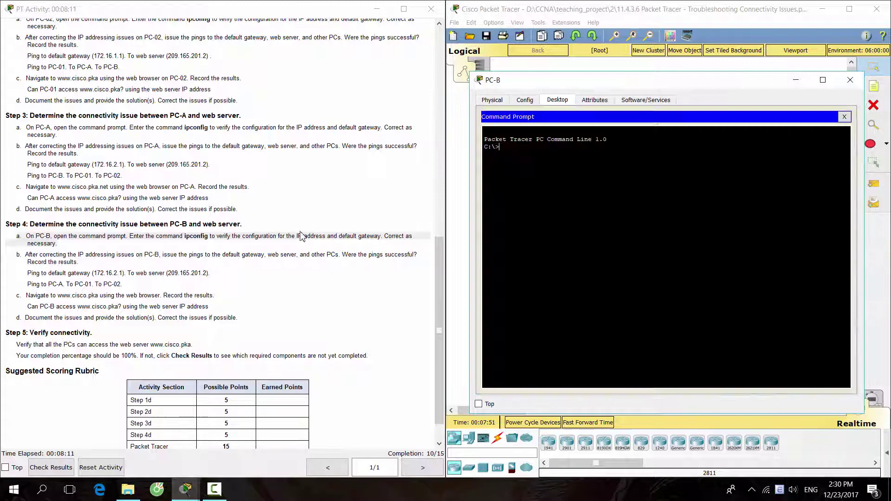
{"action": "scroll", "coordinate": [304, 240], "scroll_direction": "up", "scroll_amount": 10}
{"action": "type", "text": "ip"}
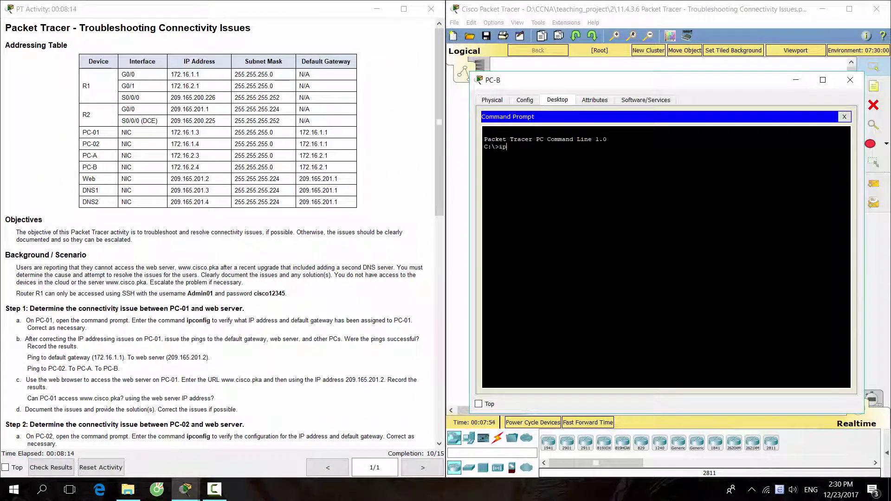
{"action": "type", "text": "config"}
{"action": "key", "text": "Return"}
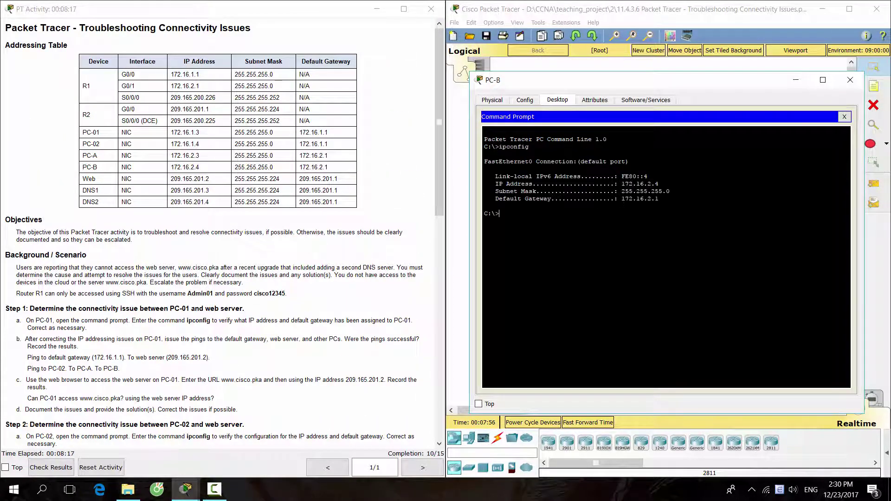
Match PC-B's IP 172.16.2.4 and gateway 172.16.2.1 against the addressing table
{"action": "left_click_drag", "start_coordinate": [659, 184], "coordinate": [621, 184]}
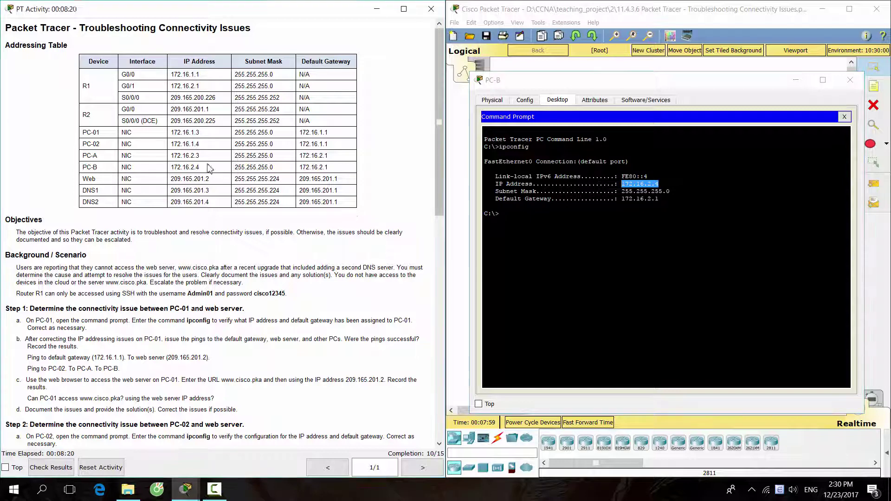
{"action": "left_click_drag", "start_coordinate": [200, 167], "coordinate": [170, 167]}
{"action": "left_click_drag", "start_coordinate": [659, 199], "coordinate": [621, 199]}
{"action": "left_click_drag", "start_coordinate": [328, 167], "coordinate": [303, 169]}
{"action": "left_click", "coordinate": [604, 279]}
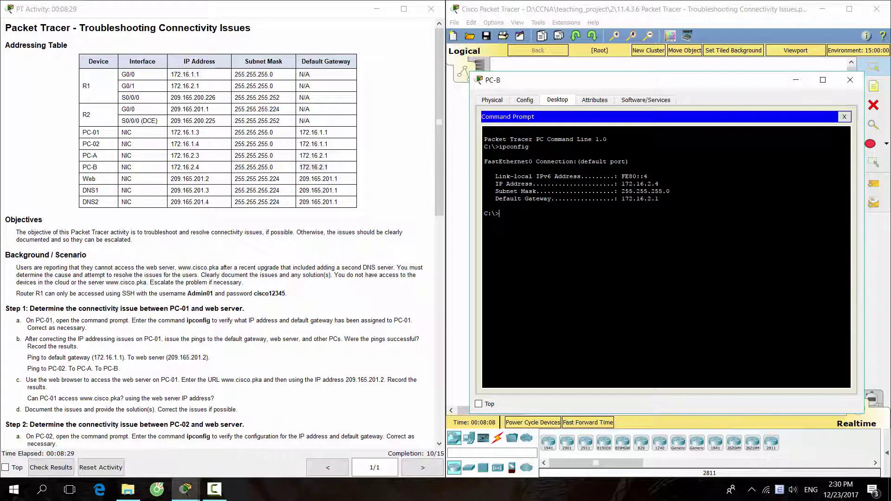
{"action": "scroll", "coordinate": [25, 258], "scroll_direction": "down", "scroll_amount": 9}
From PC-B, ping the gateway 172.16.2.1, then the web server 209.165.201.2
{"action": "left_click", "coordinate": [26, 258]}
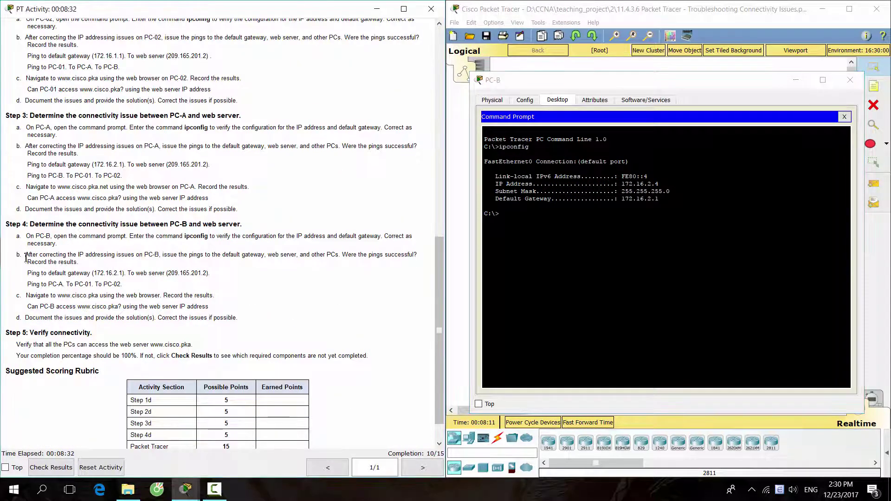
{"action": "left_click_drag", "start_coordinate": [25, 258], "coordinate": [291, 278]}
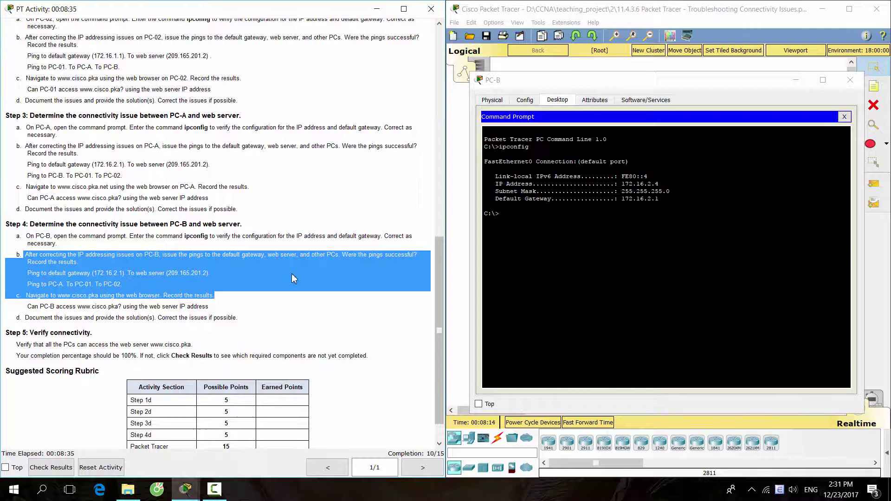
{"action": "left_click", "coordinate": [291, 279]}
{"action": "left_click", "coordinate": [650, 279]}
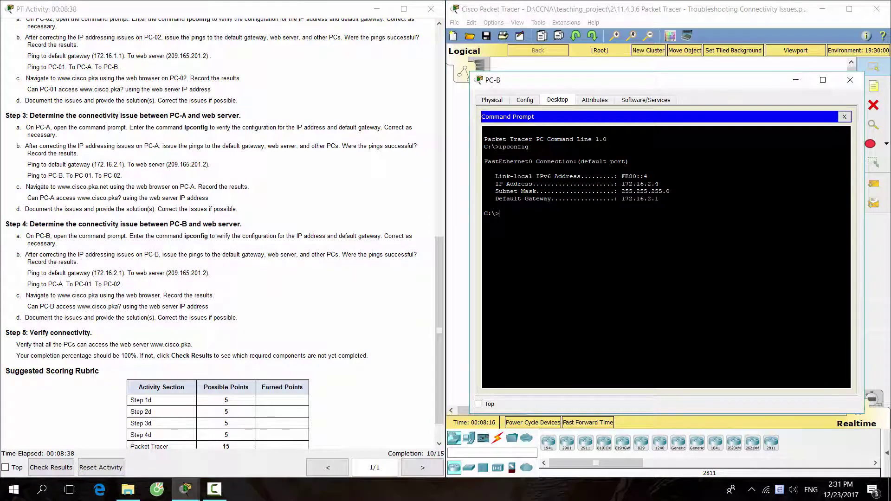
{"action": "type", "text": "ping 172.16.2.1"}
{"action": "key", "text": "Return"}
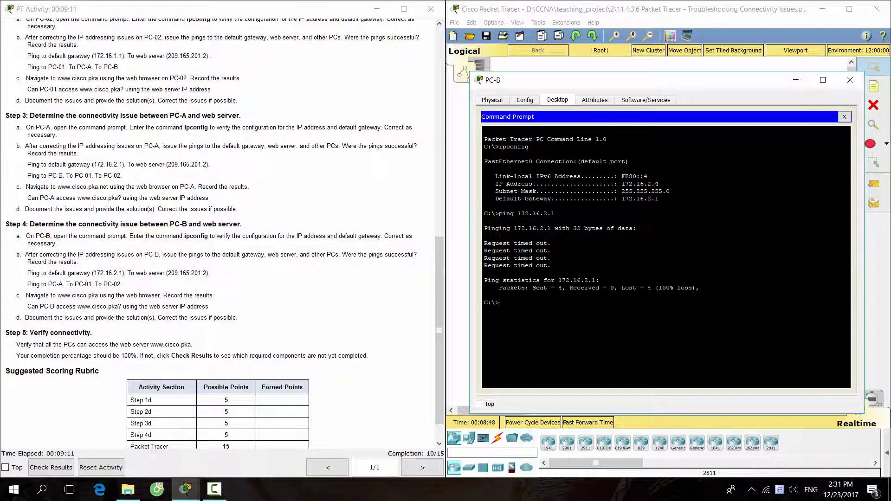
{"action": "type", "text": "ping 209.165.201.2"}
{"action": "key", "text": "Return"}
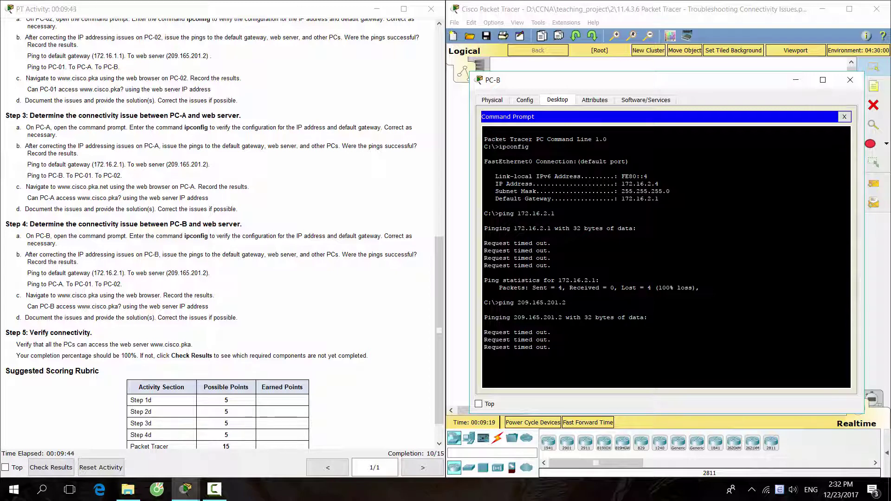
{"action": "left_click", "coordinate": [844, 116]}
{"action": "left_click", "coordinate": [799, 136]}
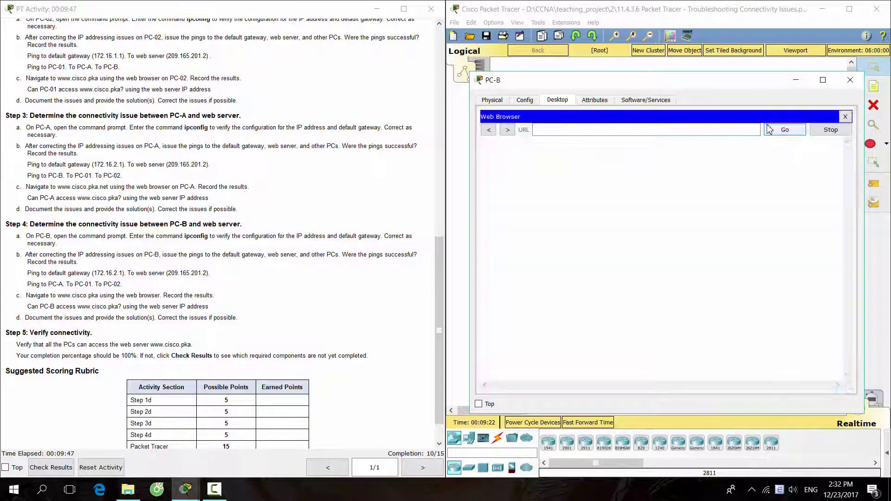
{"action": "left_click_drag", "start_coordinate": [13, 299], "coordinate": [216, 303]}
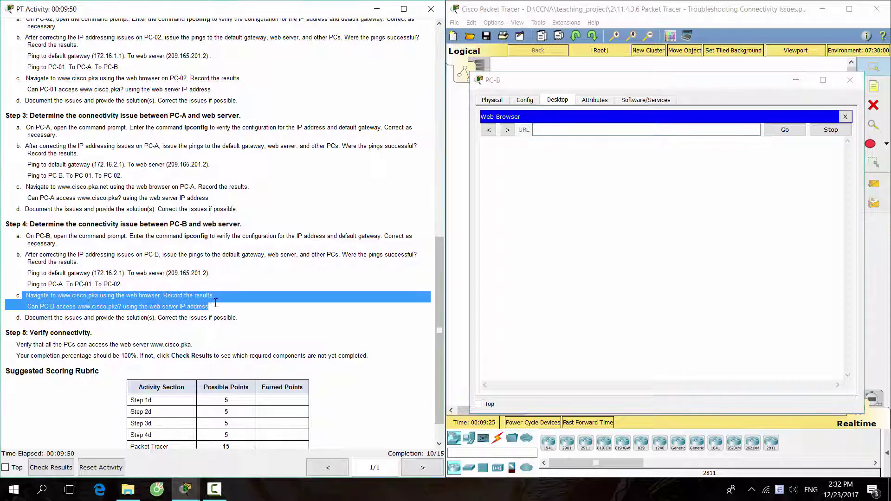
{"action": "left_click", "coordinate": [580, 130]}
{"action": "type", "text": "www."}
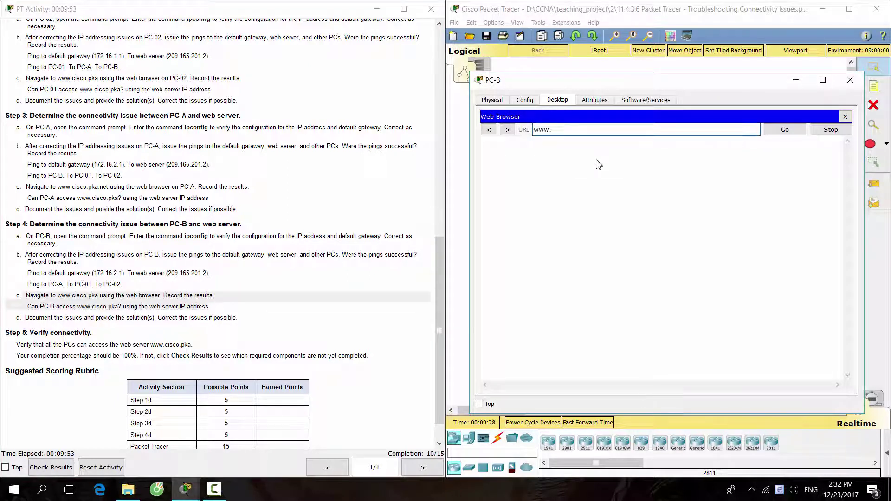
{"action": "type", "text": "cisco.pka"}
{"action": "key", "text": "Return"}
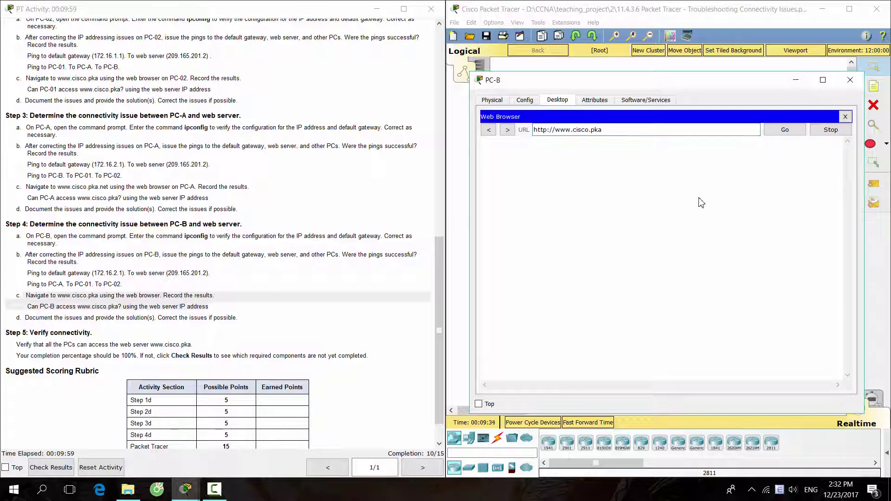
Retry the web server by IP 209.165.201.2, then close PC-B's window
{"action": "left_click", "coordinate": [841, 120]}
{"action": "left_click", "coordinate": [813, 140]}
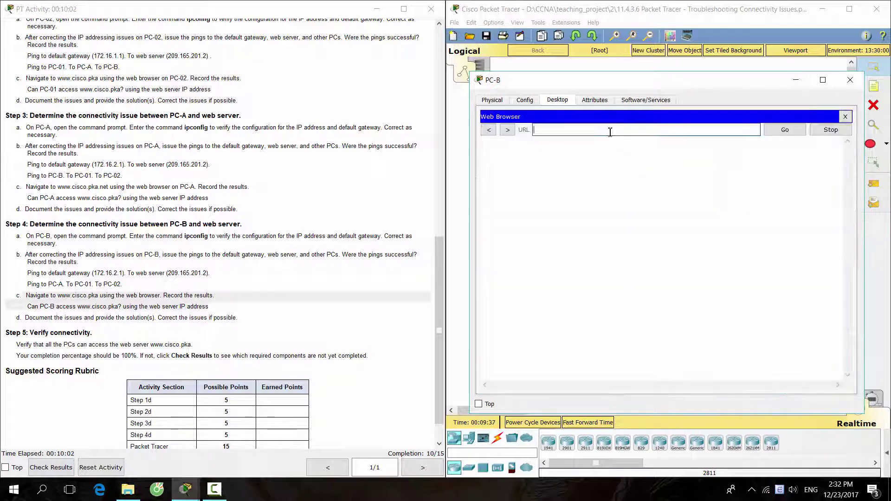
{"action": "type", "text": "2"}
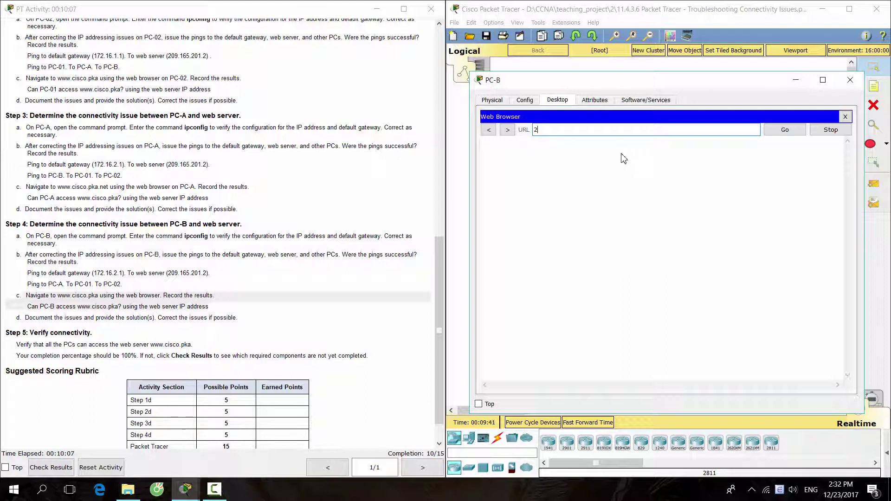
{"action": "type", "text": "09.165.201.2"}
{"action": "key", "text": "Return"}
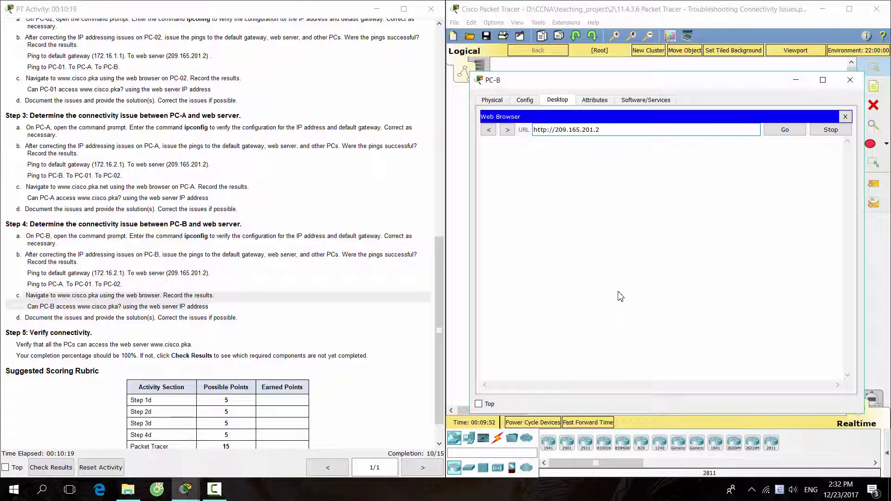
{"action": "left_click", "coordinate": [850, 80]}
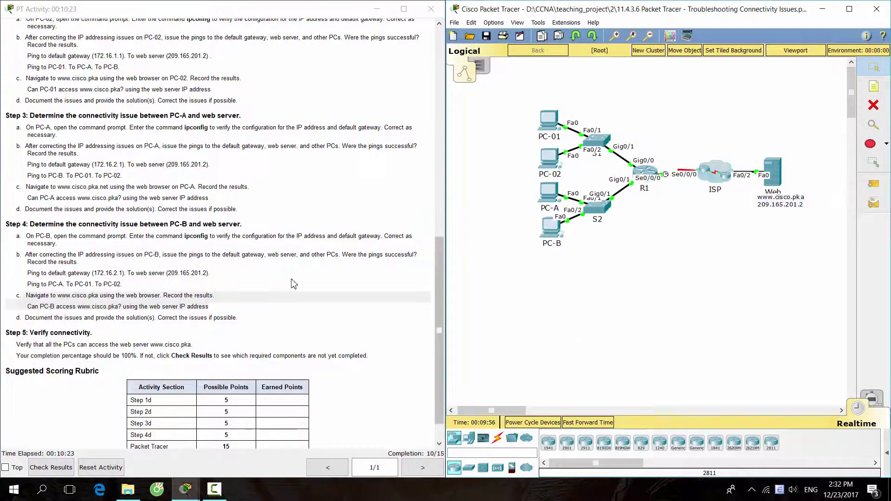
{"action": "scroll", "coordinate": [294, 282], "scroll_direction": "up", "scroll_amount": 7}
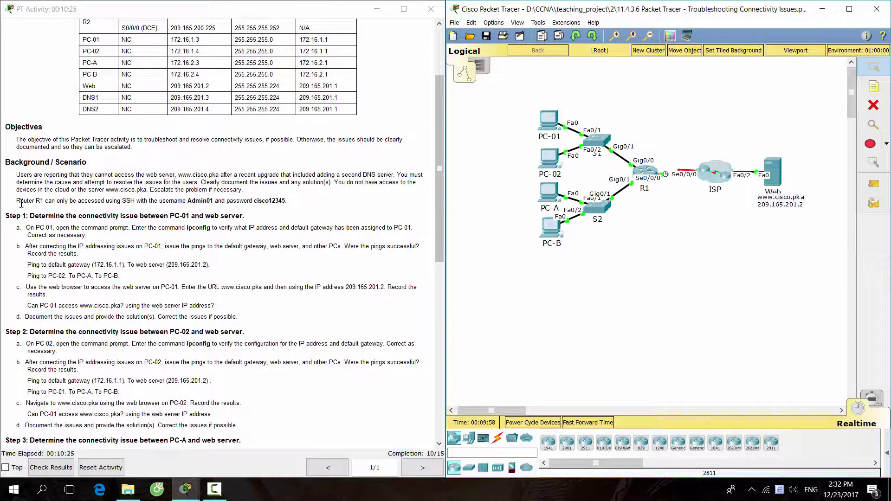
Note R1's SSH access details in the scenario and bring up PC-01's command prompt
{"action": "left_click_drag", "start_coordinate": [16, 201], "coordinate": [43, 201]}
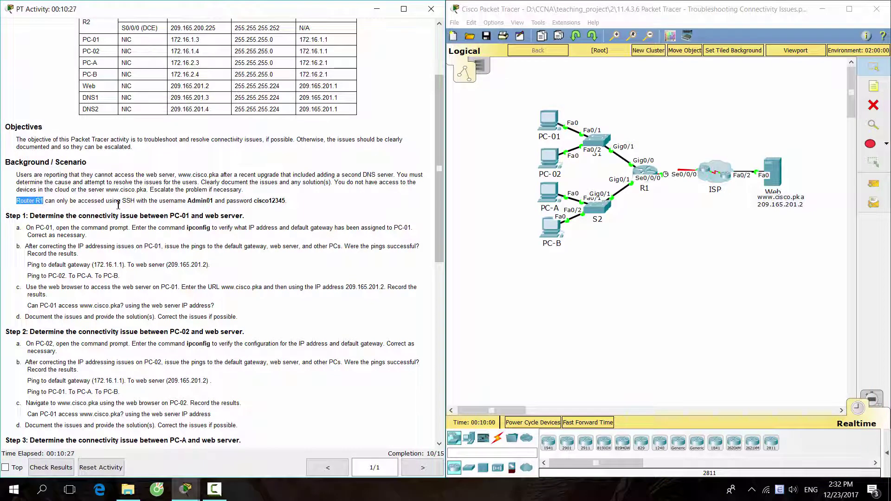
{"action": "left_click_drag", "start_coordinate": [122, 201], "coordinate": [290, 195]}
{"action": "left_click", "coordinate": [555, 121]}
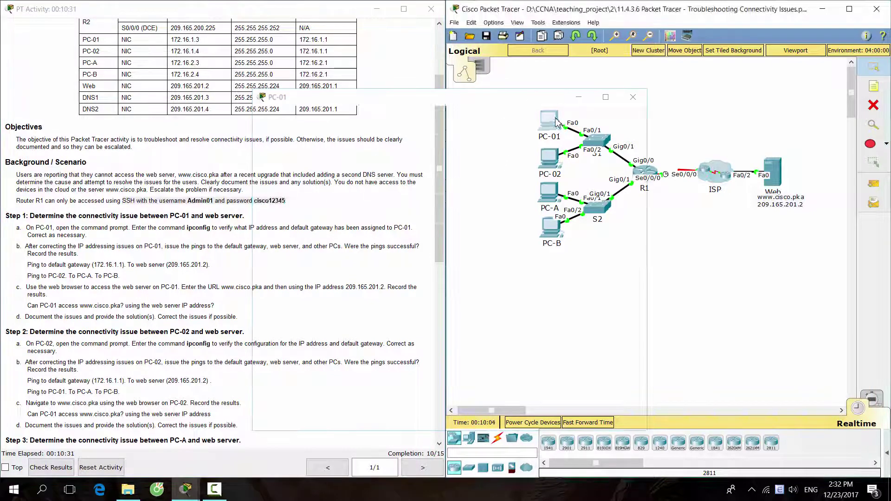
{"action": "left_click_drag", "start_coordinate": [523, 108], "coordinate": [728, 73]}
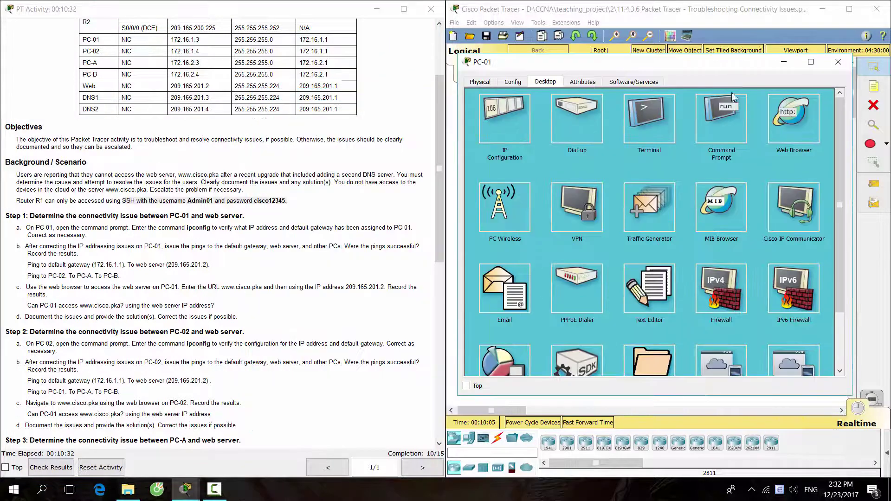
{"action": "left_click", "coordinate": [722, 121]}
SSH into R1 at 172.16.1.1 with the admin credentials and run show ip int br
{"action": "type", "text": "ssh"}
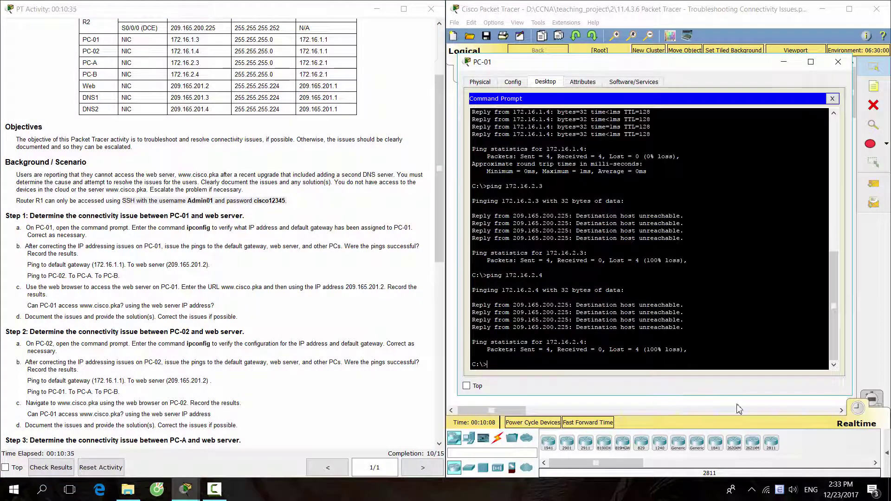
{"action": "type", "text": " -l Admin01 172.16.1.1"}
{"action": "key", "text": "Return"}
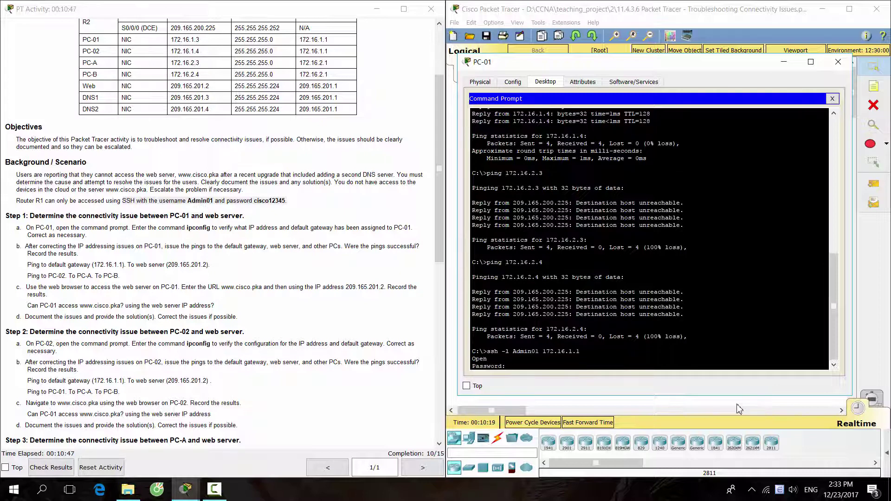
{"action": "type", "text": "cisco12345"}
{"action": "key", "text": "Return"}
{"action": "type", "text": "show"}
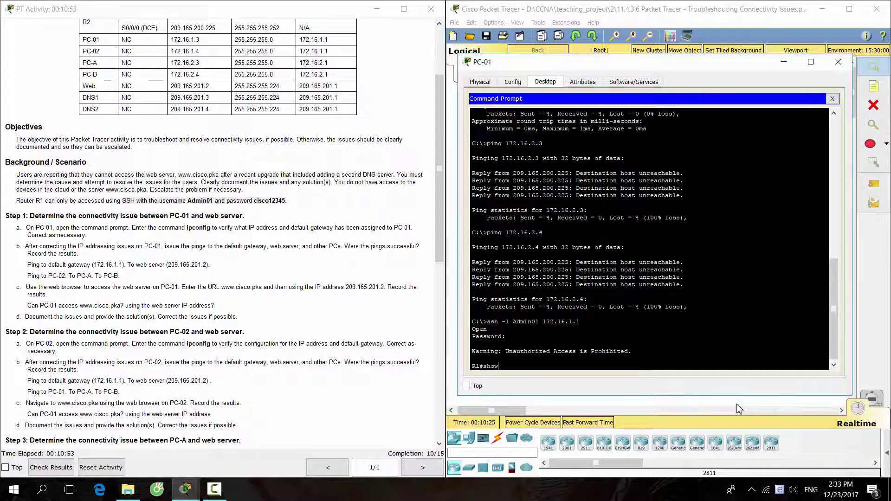
{"action": "type", "text": " ip int br"}
{"action": "key", "text": "Return"}
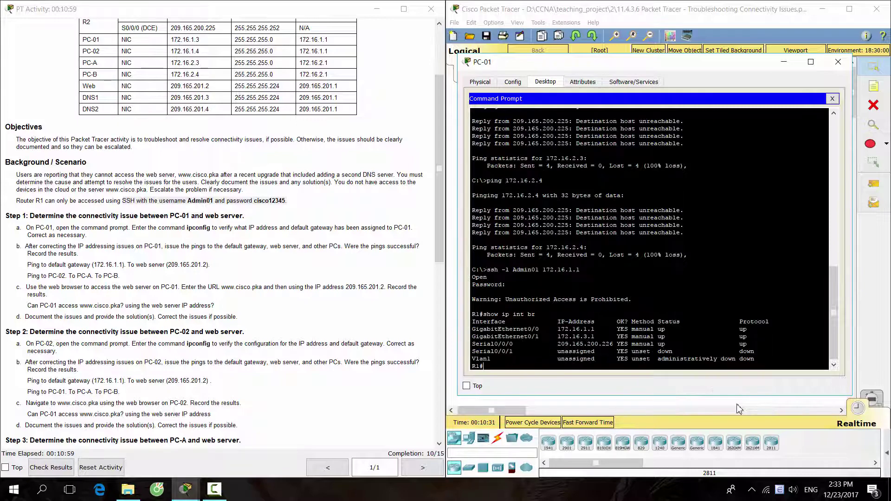
{"action": "scroll", "coordinate": [273, 286], "scroll_direction": "up", "scroll_amount": 3}
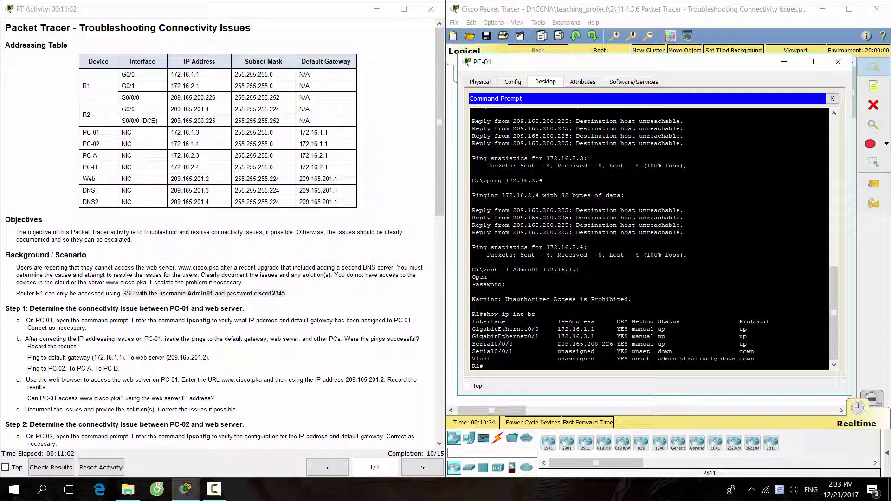
Compare G0/1's wrong address 172.16.3.1 with the correct 172.16.2.1 in the instructions
{"action": "left_click_drag", "start_coordinate": [594, 337], "coordinate": [557, 337]}
{"action": "left_click", "coordinate": [206, 82]}
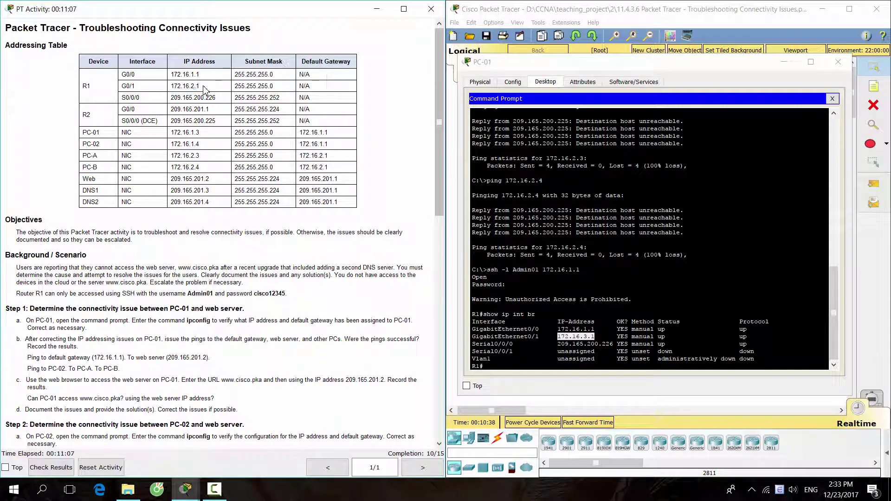
{"action": "left_click_drag", "start_coordinate": [202, 87], "coordinate": [171, 86]}
{"action": "left_click", "coordinate": [604, 390]}
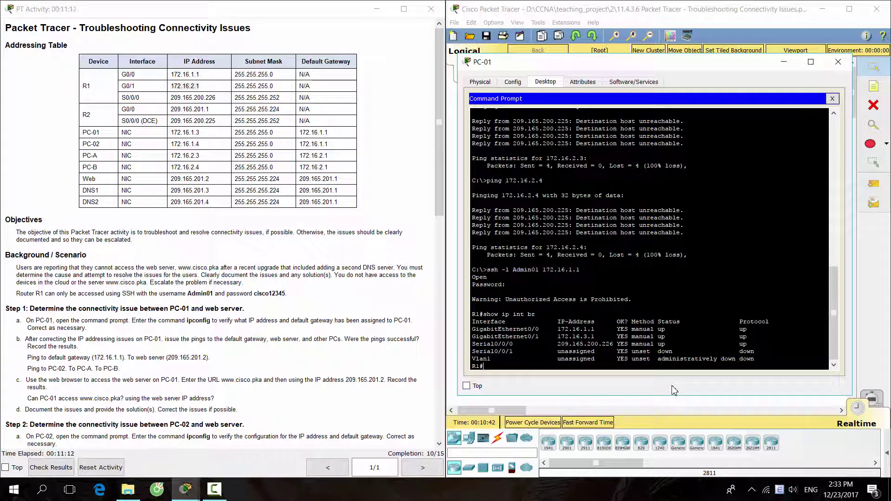
Readdress R1's G0/1 to 172.16.2.1 255.255.255.0 via conf t
{"action": "type", "text": "conf t"}
{"action": "key", "text": "Return"}
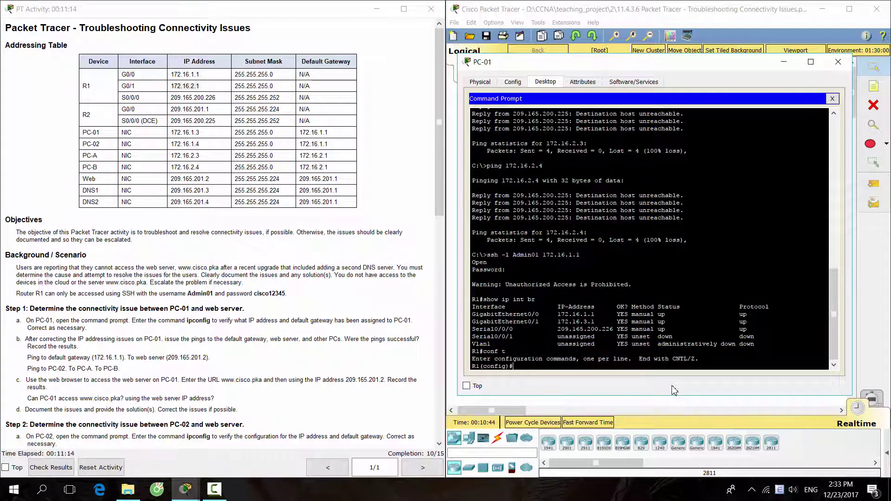
{"action": "type", "text": "interface g0/1"}
{"action": "key", "text": "Return"}
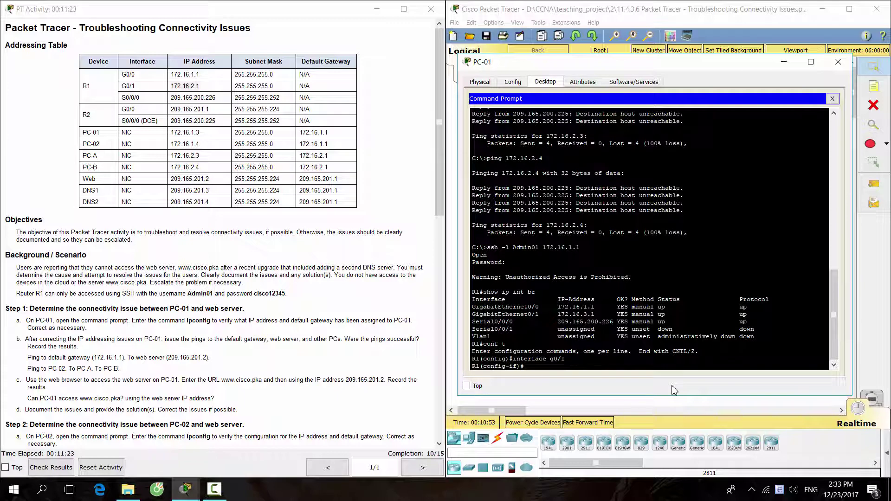
{"action": "type", "text": "ip address 172.16.2.1 255.255.25"}
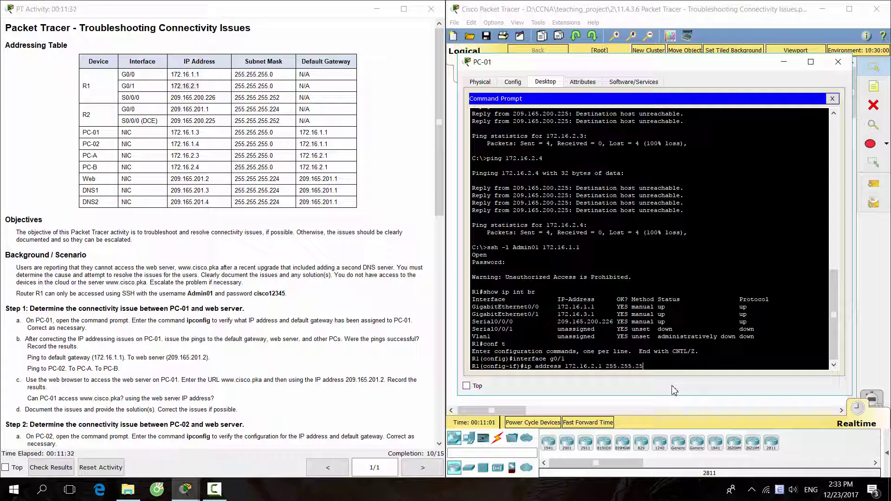
{"action": "type", "text": "5.0"}
{"action": "key", "text": "Return"}
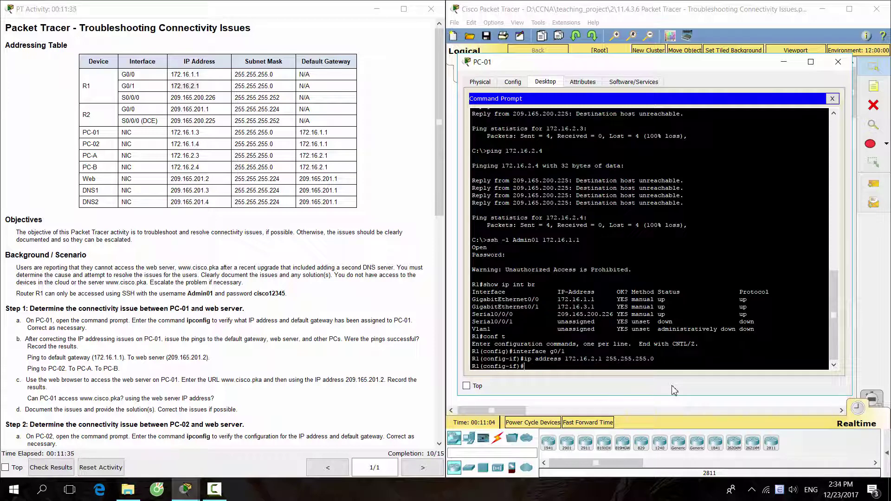
Close PC-01 and highlight the Step 5 verification sentence in the instructions
{"action": "left_click", "coordinate": [838, 62]}
{"action": "scroll", "coordinate": [401, 291], "scroll_direction": "down", "scroll_amount": 5}
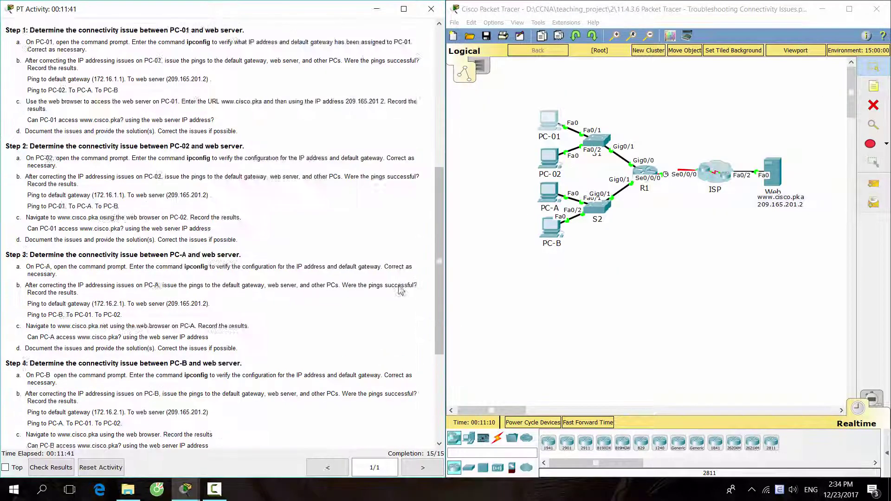
{"action": "scroll", "coordinate": [401, 291], "scroll_direction": "down", "scroll_amount": 3}
{"action": "left_click_drag", "start_coordinate": [6, 302], "coordinate": [103, 304]}
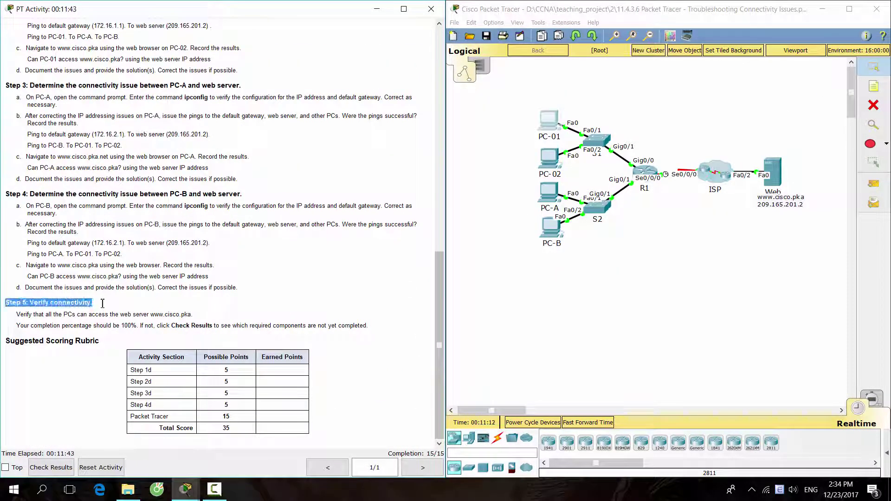
{"action": "left_click", "coordinate": [192, 306]}
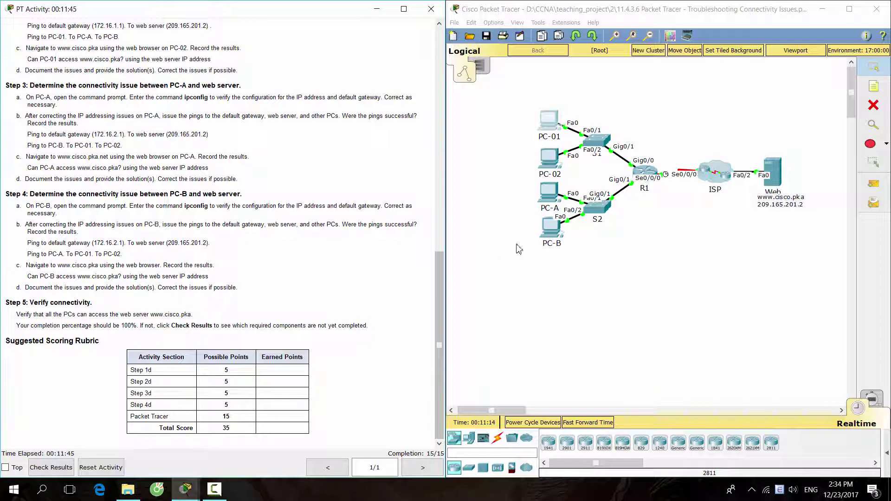
{"action": "left_click_drag", "start_coordinate": [17, 315], "coordinate": [200, 310]}
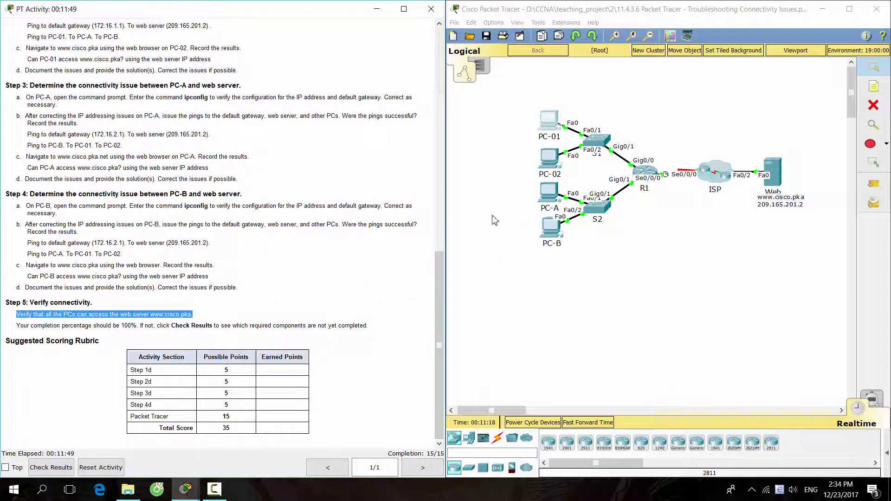
{"action": "left_click", "coordinate": [551, 194]}
{"action": "left_click_drag", "start_coordinate": [529, 100], "coordinate": [740, 69]}
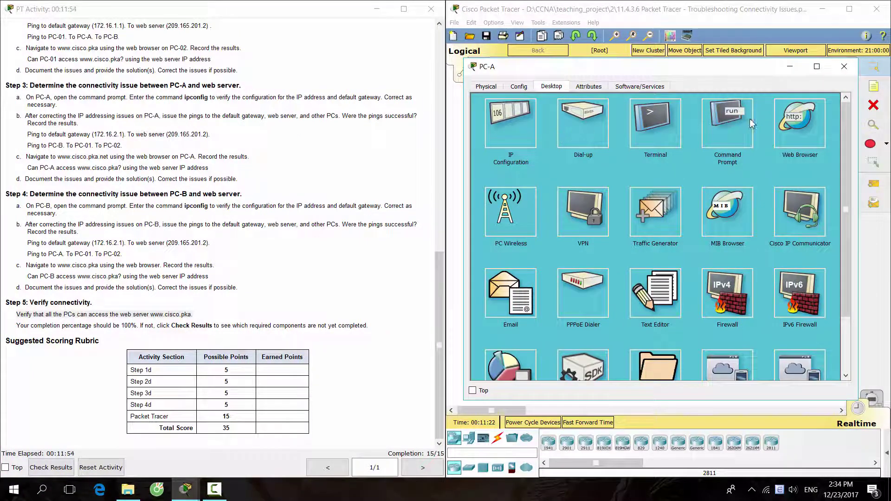
{"action": "left_click", "coordinate": [799, 145]}
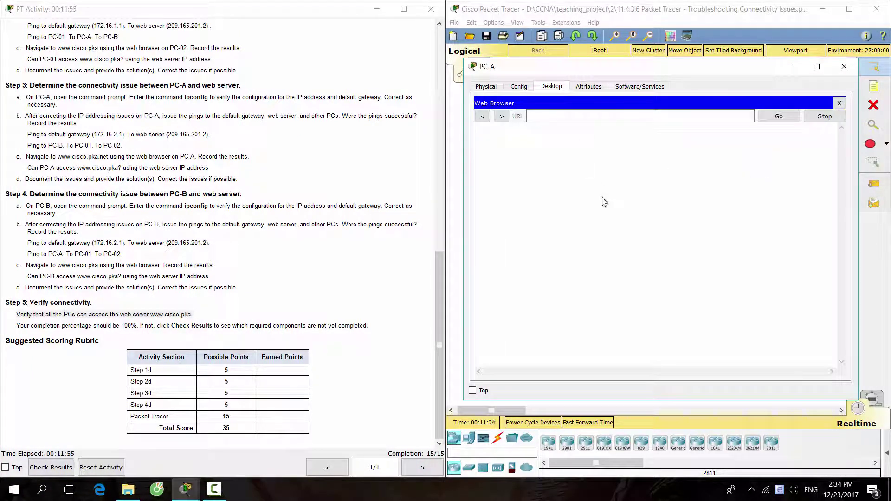
{"action": "type", "text": "www.cisco"}
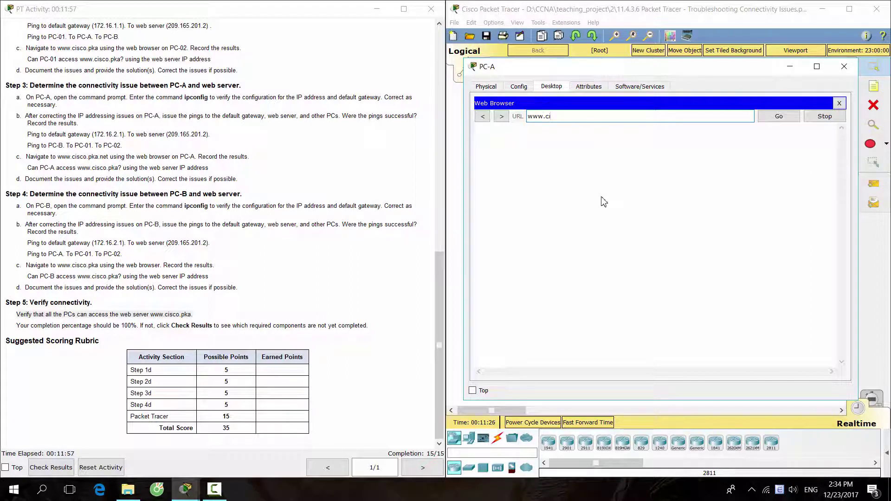
{"action": "type", "text": "a"}
{"action": "key", "text": "Return"}
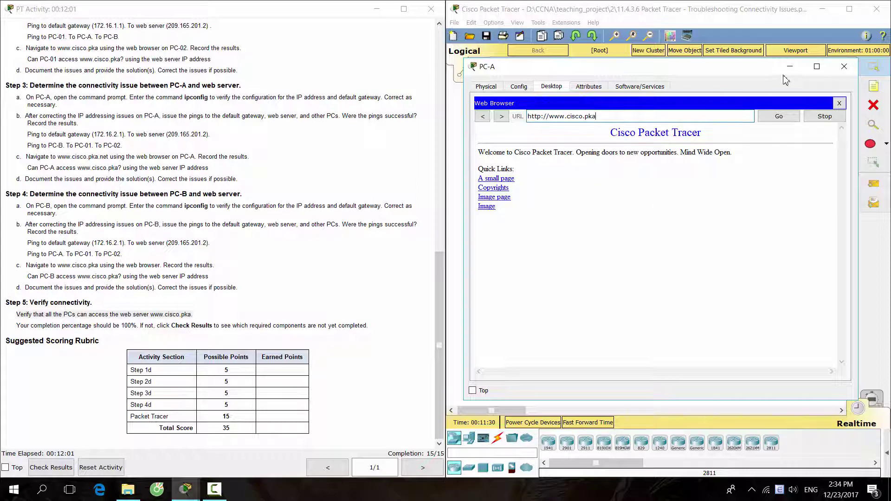
{"action": "left_click", "coordinate": [844, 67]}
{"action": "left_click", "coordinate": [563, 226]}
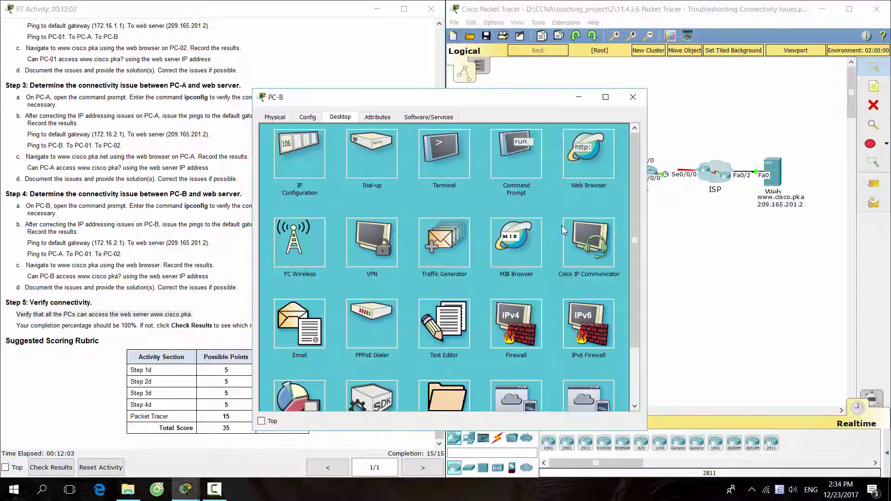
{"action": "left_click_drag", "start_coordinate": [517, 99], "coordinate": [724, 73]}
{"action": "left_click", "coordinate": [793, 130]}
{"action": "left_click", "coordinate": [704, 120]}
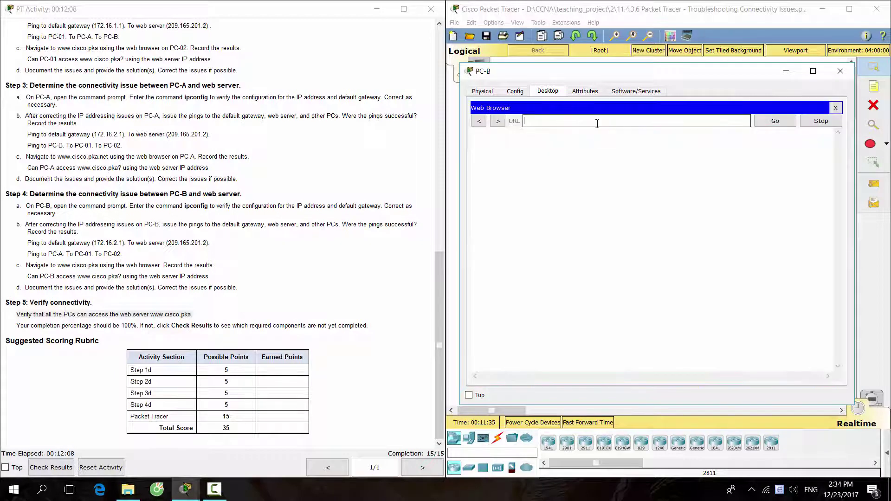
{"action": "type", "text": "www.cisco.pka"}
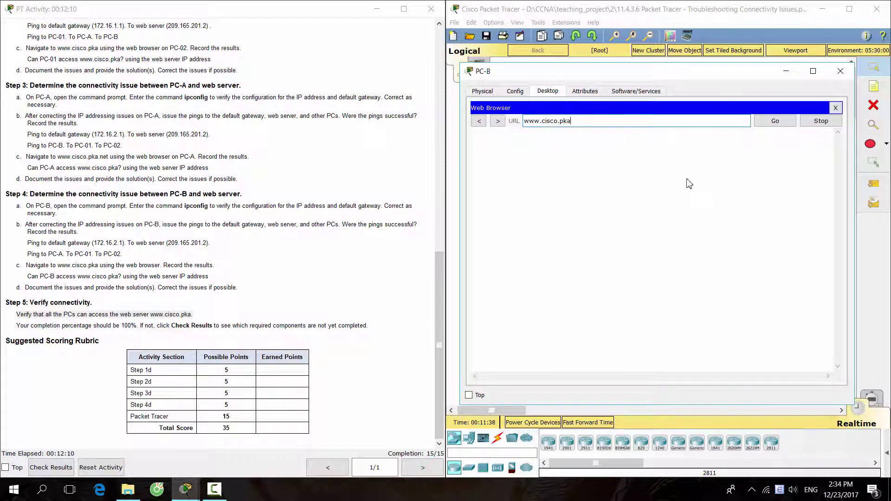
{"action": "key", "text": "Return"}
Retry the page, note the Host Name Unresolved error, and close PC-B's browser
{"action": "left_click", "coordinate": [789, 123]}
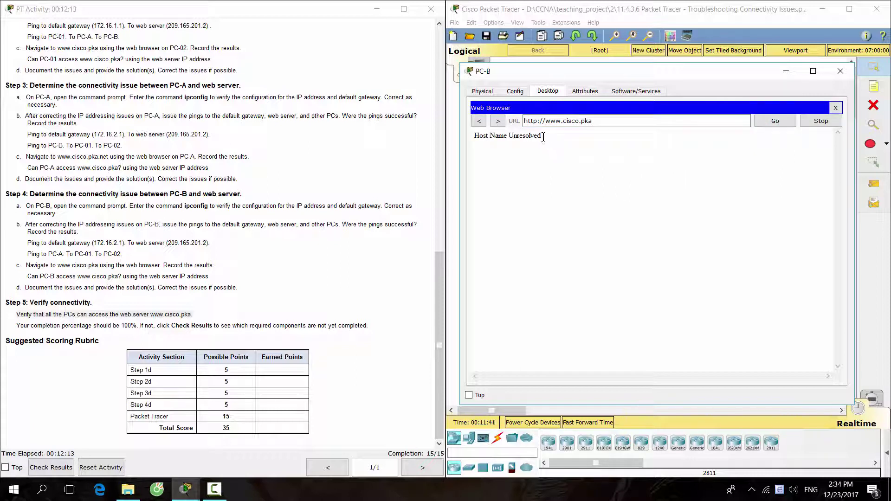
{"action": "left_click_drag", "start_coordinate": [544, 137], "coordinate": [482, 136]}
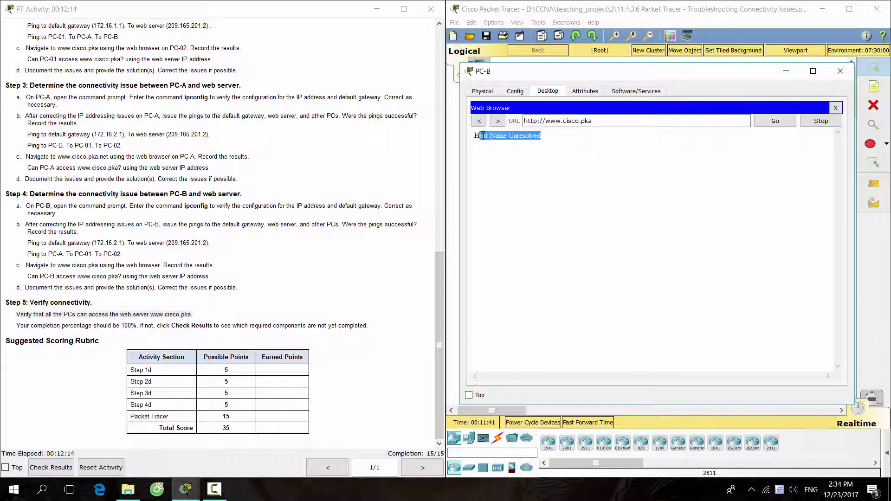
{"action": "left_click", "coordinate": [529, 202]}
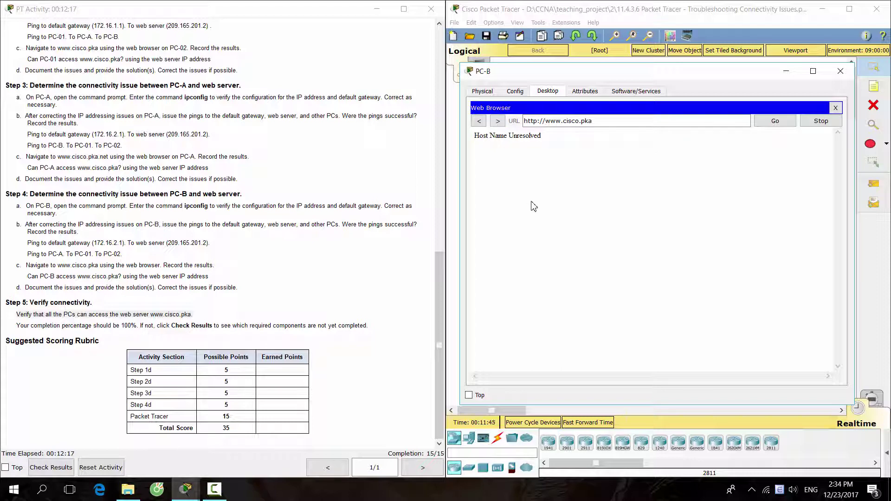
{"action": "left_click", "coordinate": [480, 91]}
{"action": "left_click", "coordinate": [558, 92]}
{"action": "left_click", "coordinate": [836, 108]}
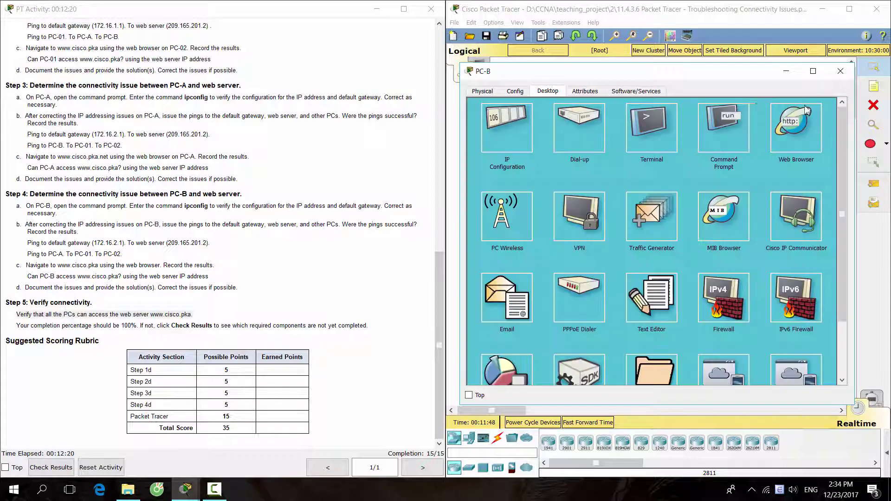
Open PC-B's and PC-A's IP Configuration side by side for comparison
{"action": "left_click", "coordinate": [515, 136]}
{"action": "left_click_drag", "start_coordinate": [605, 82], "coordinate": [736, 117]}
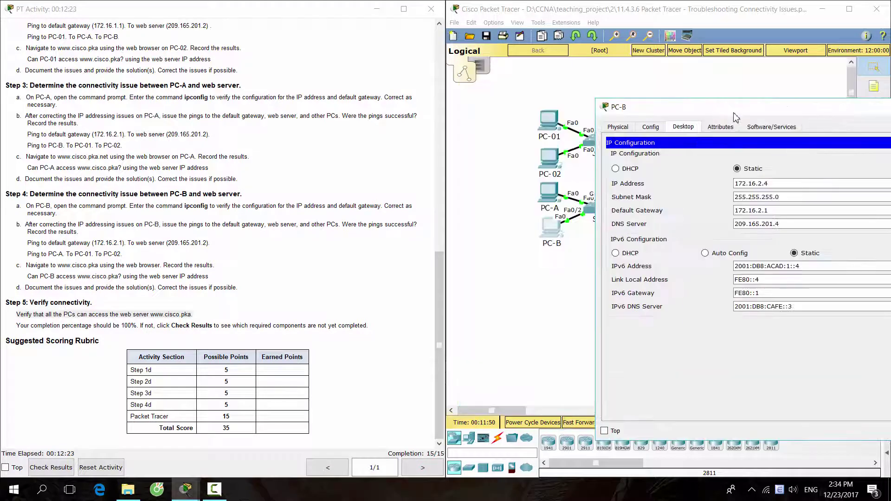
{"action": "left_click", "coordinate": [555, 189]}
{"action": "left_click_drag", "start_coordinate": [476, 97], "coordinate": [340, 64]}
{"action": "left_click", "coordinate": [163, 138]}
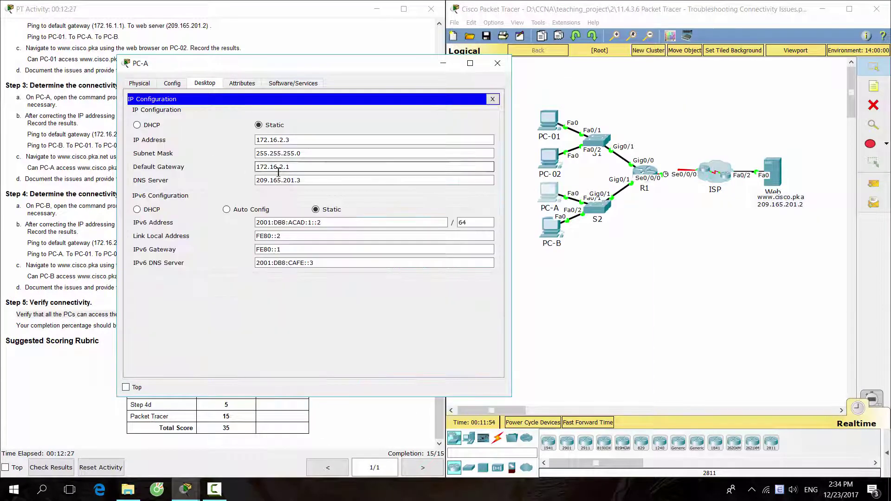
{"action": "left_click", "coordinate": [553, 230]}
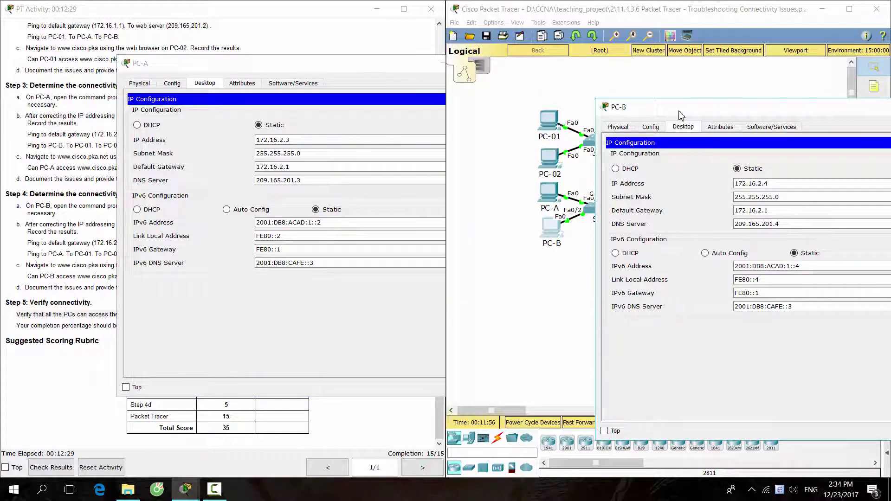
{"action": "left_click", "coordinate": [380, 70]}
{"action": "left_click_drag", "start_coordinate": [380, 71], "coordinate": [460, 74]}
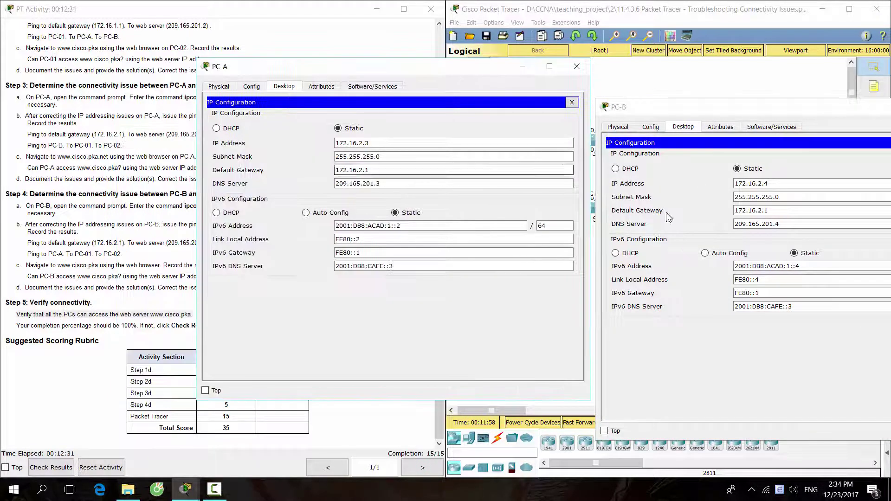
Copy PC-A's DNS server 209.165.201.3 into PC-B's DNS field, replacing 209.165.201.4
{"action": "left_click_drag", "start_coordinate": [385, 184], "coordinate": [321, 184]}
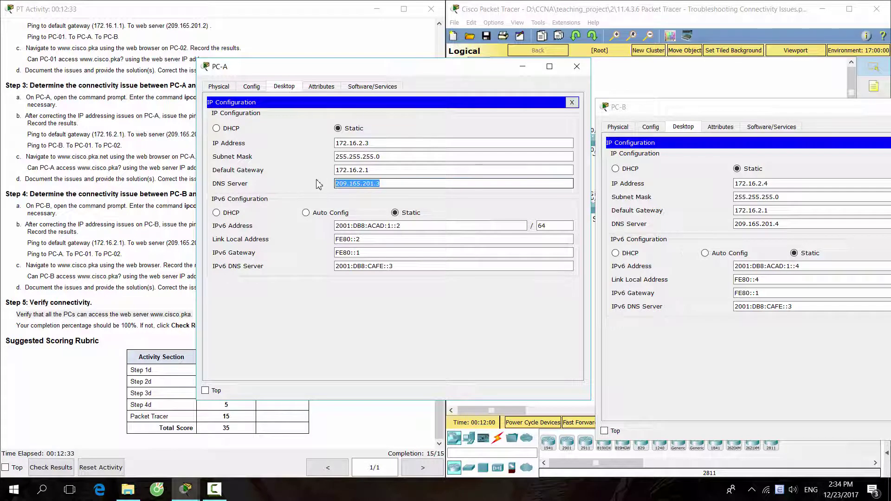
{"action": "left_click", "coordinate": [863, 252]}
{"action": "left_click", "coordinate": [810, 226]}
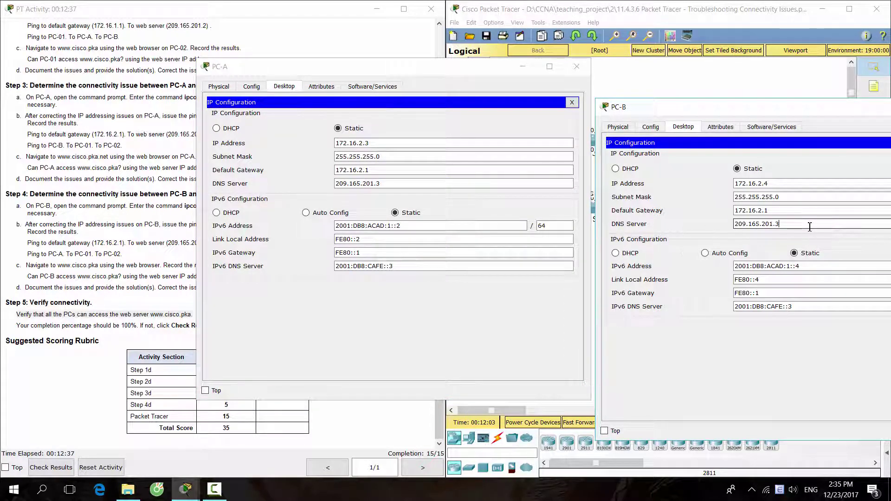
{"action": "left_click_drag", "start_coordinate": [792, 112], "coordinate": [665, 91]}
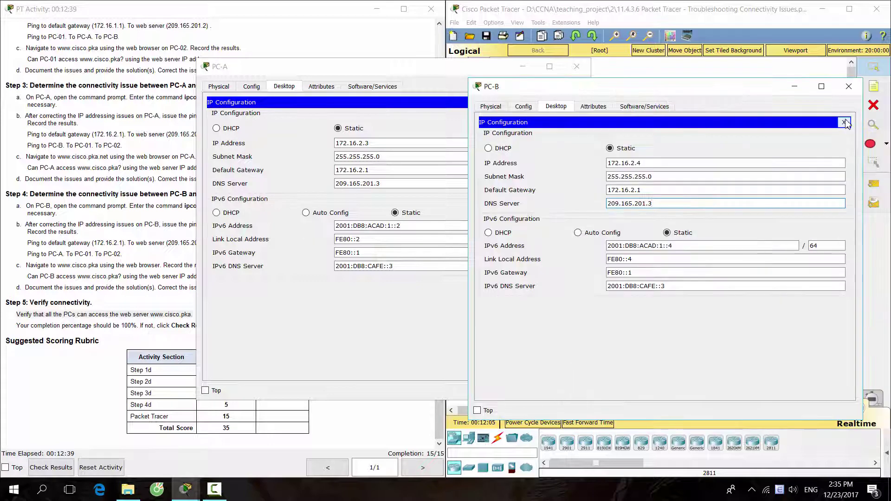
{"action": "left_click", "coordinate": [844, 123]}
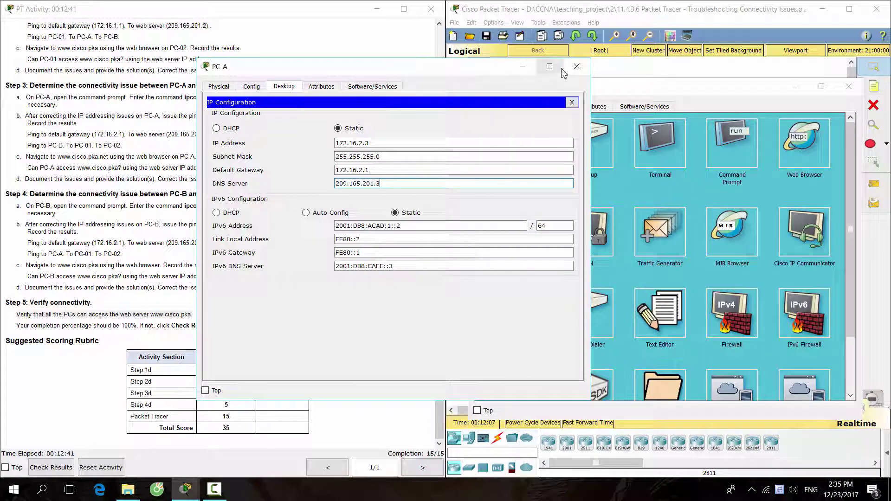
{"action": "left_click", "coordinate": [794, 160]}
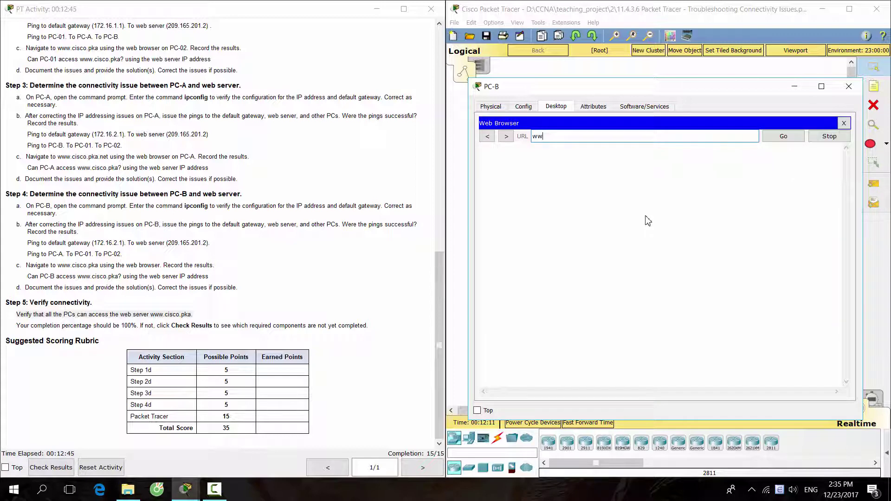
{"action": "type", "text": "www.cisco.pka"}
{"action": "key", "text": "Return"}
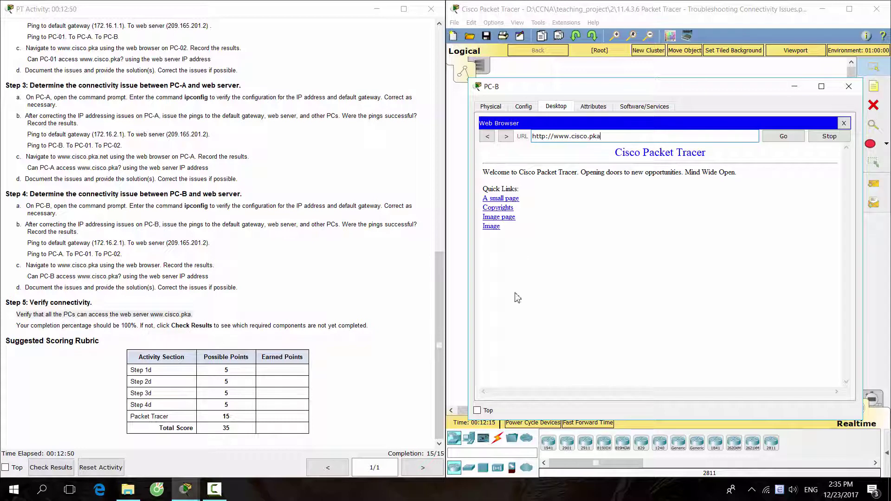
{"action": "left_click", "coordinate": [362, 327]}
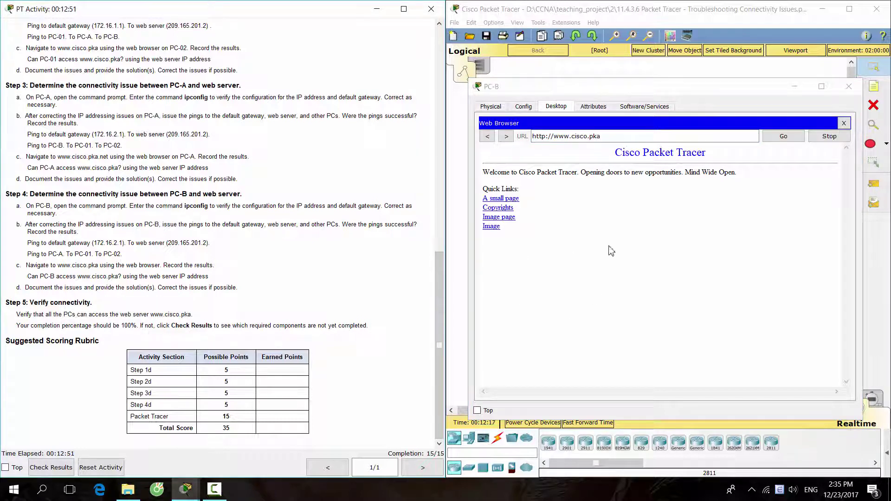